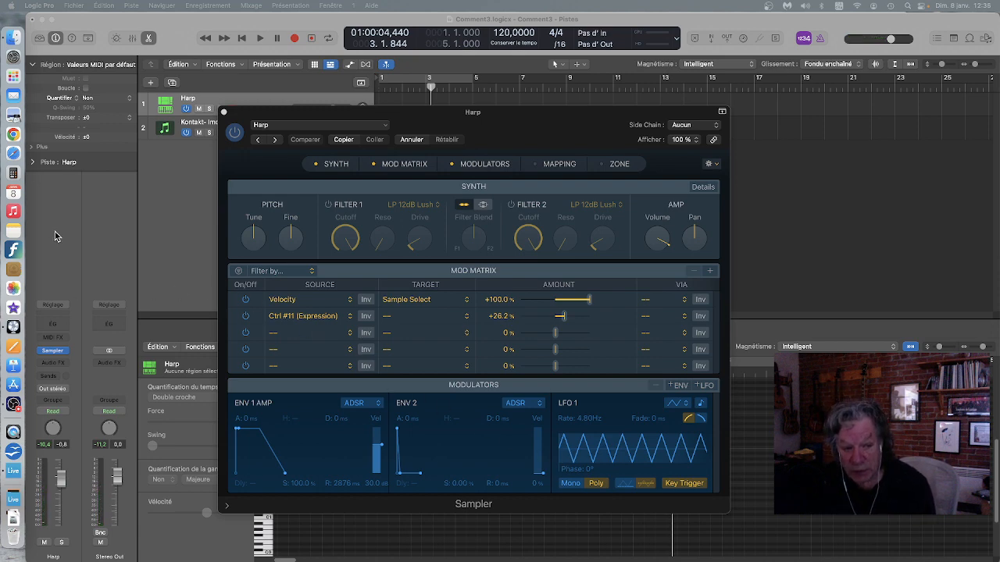
Insert an Arpeggiator MIDI effect on the Harp track and close the Sampler window
{"action": "left_click", "coordinate": [65, 340]}
{"action": "left_click", "coordinate": [69, 338]}
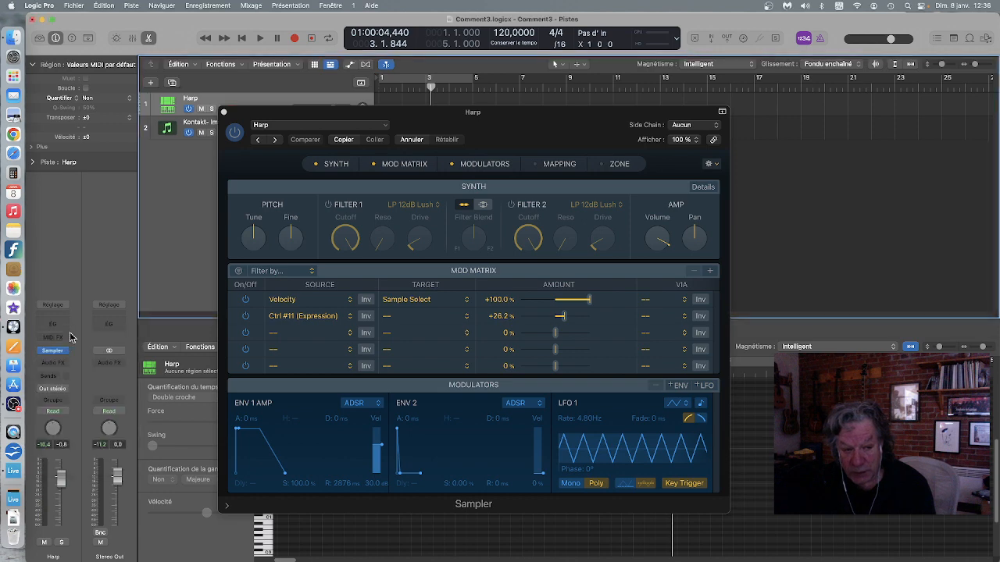
{"action": "left_click", "coordinate": [65, 339]}
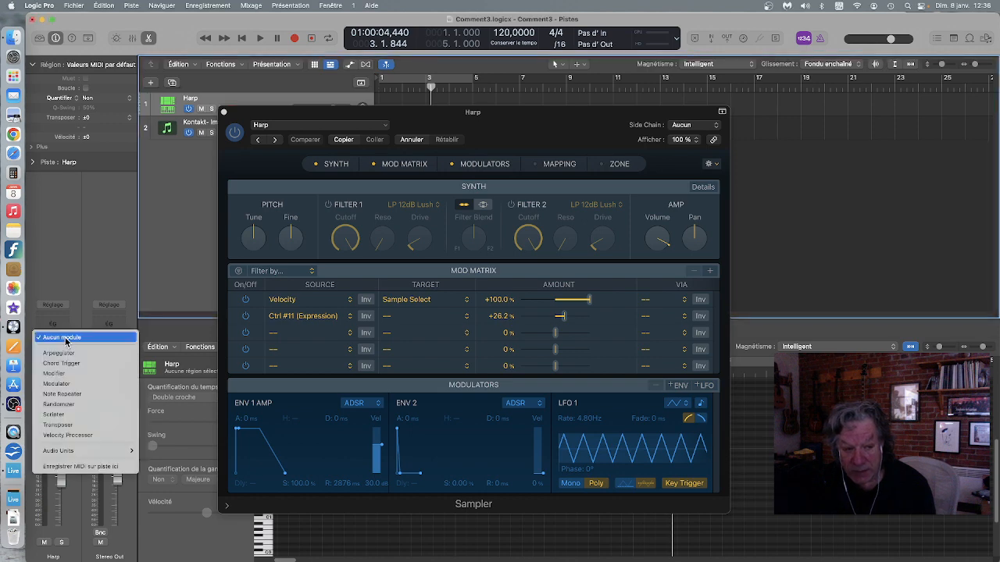
{"action": "left_click", "coordinate": [67, 353]}
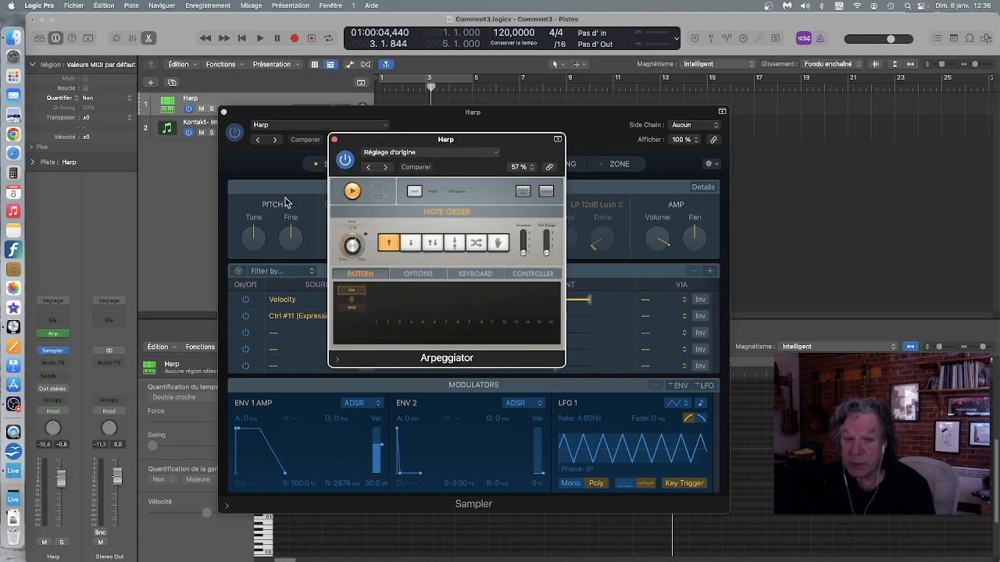
{"action": "left_click", "coordinate": [224, 111]}
{"action": "left_click", "coordinate": [225, 112]}
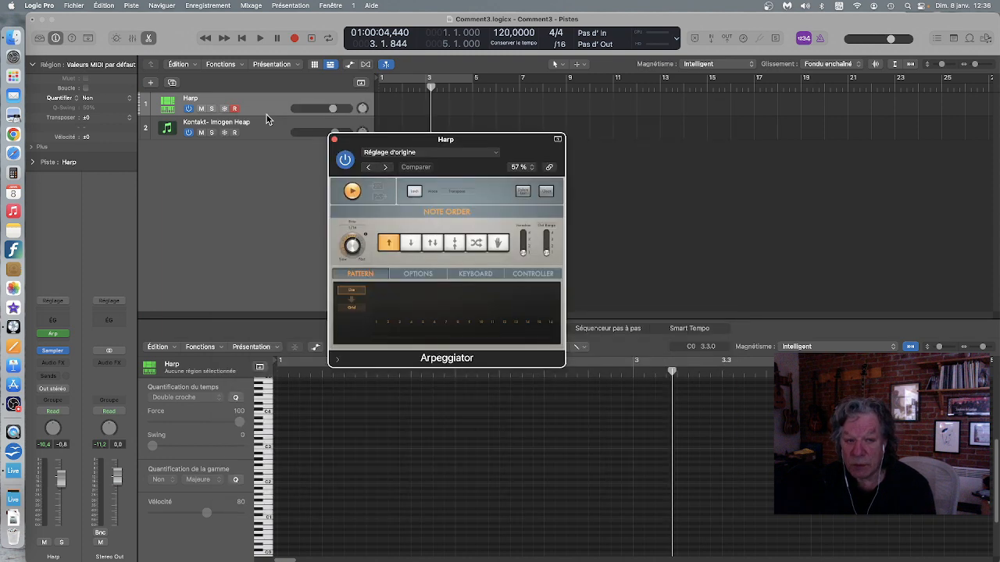
{"action": "left_click_drag", "start_coordinate": [459, 140], "coordinate": [420, 130]}
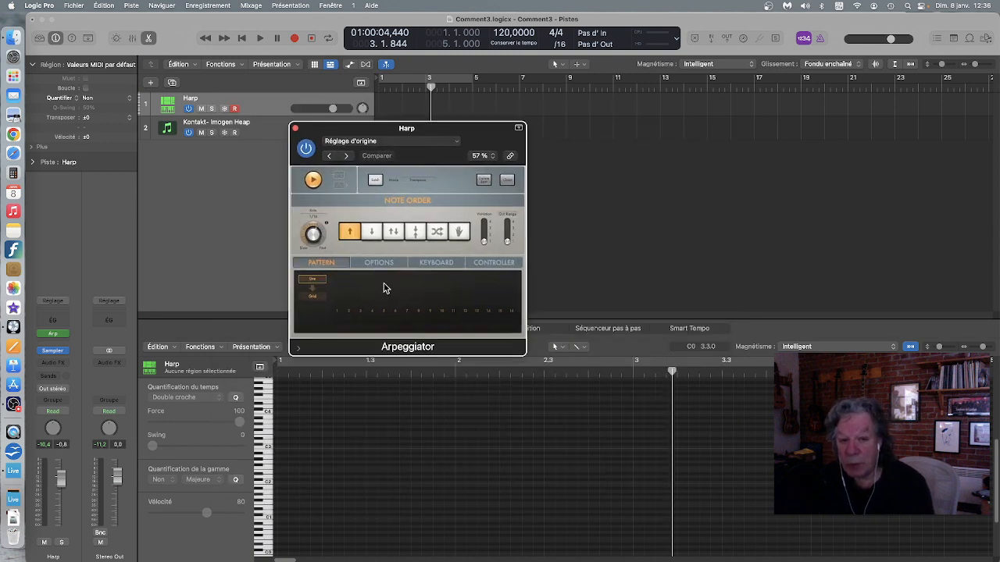
Set the Arpeggiator's note order to up/down, with octave range 3 and variation 3
{"action": "left_click", "coordinate": [394, 232]}
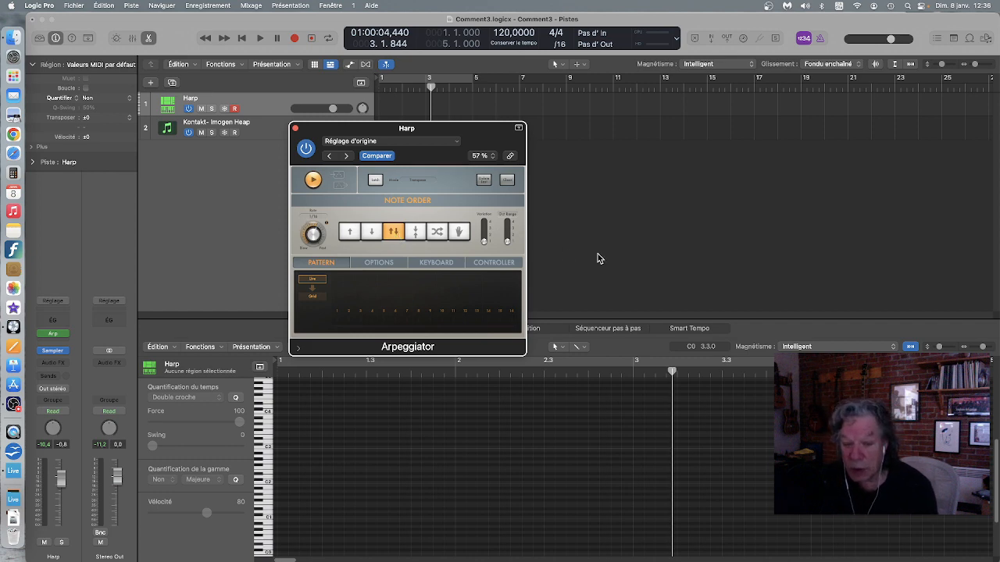
{"action": "left_click", "coordinate": [509, 229]}
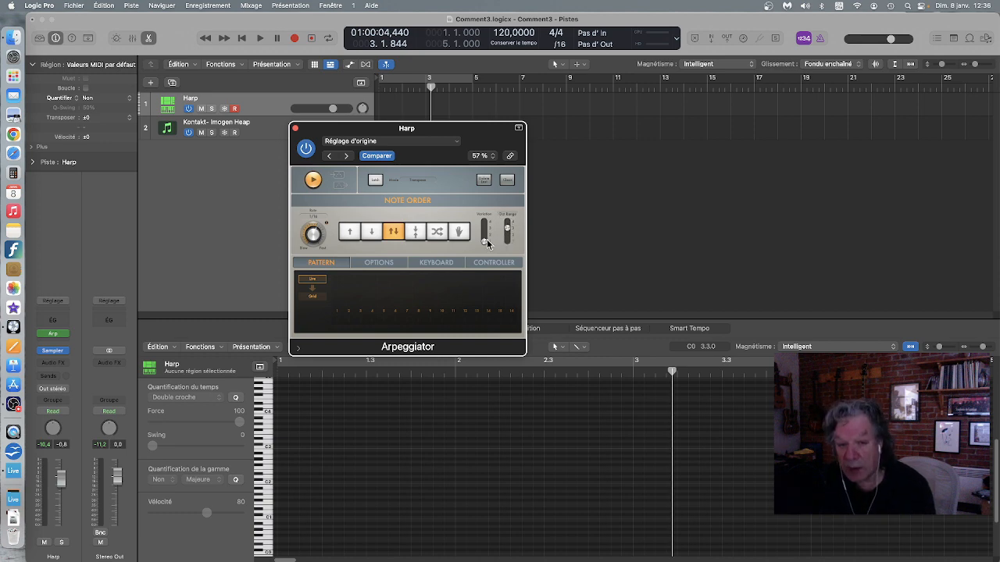
{"action": "left_click", "coordinate": [485, 228]}
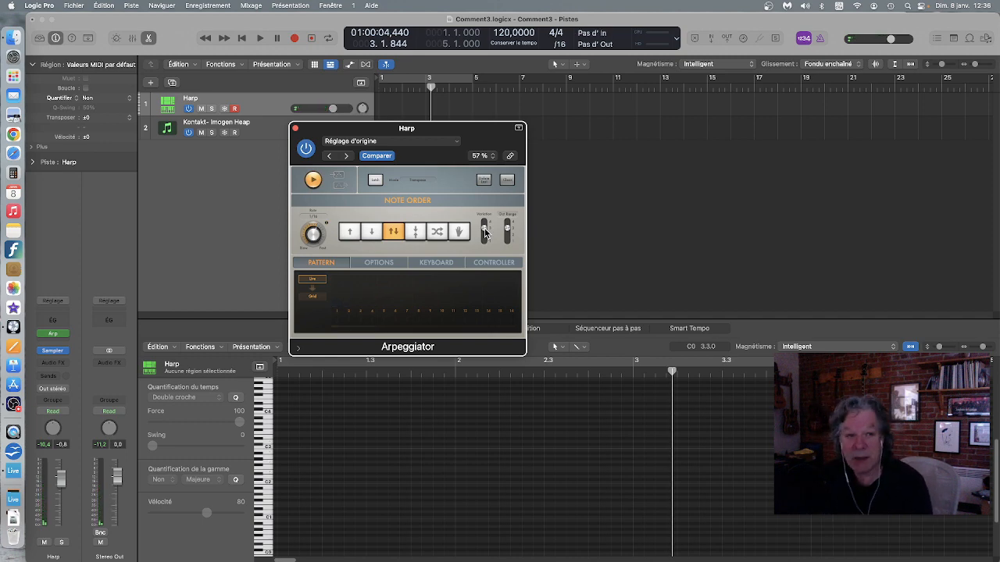
Record a short held-chord take on the Harp track and uncover the recorded region
{"action": "left_click", "coordinate": [294, 39]}
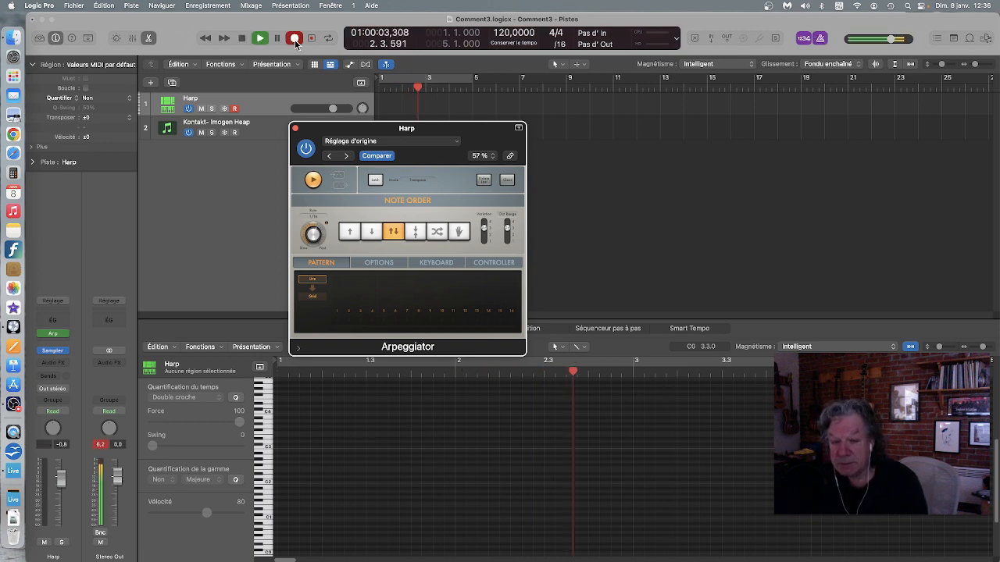
{"action": "left_click", "coordinate": [241, 39]}
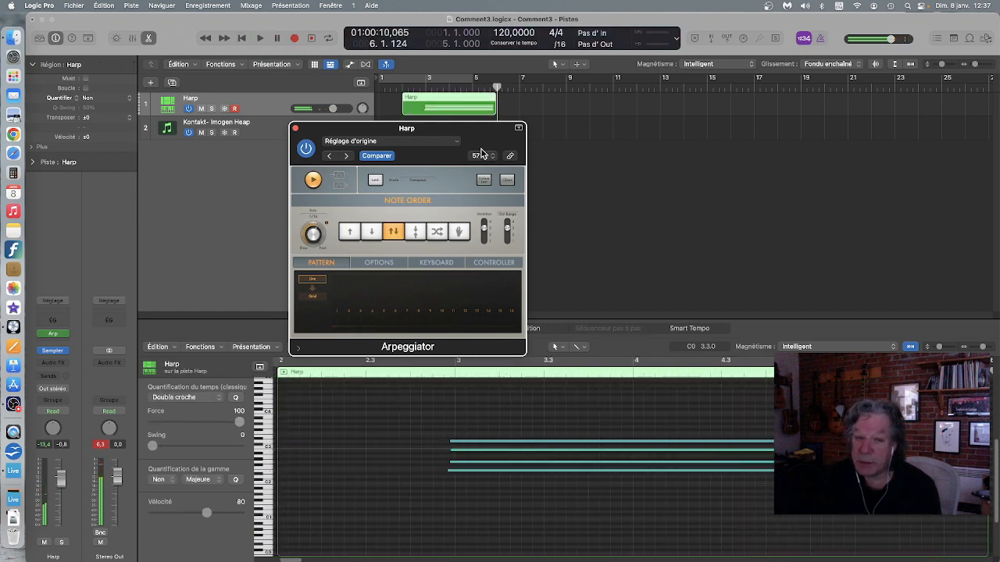
{"action": "left_click_drag", "start_coordinate": [467, 129], "coordinate": [324, 128]}
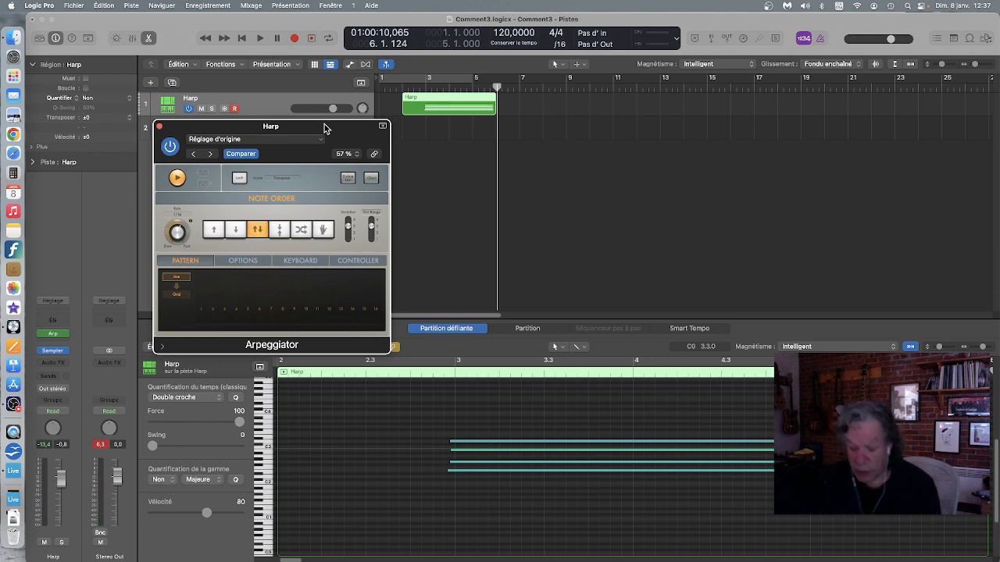
Briefly start and stop playback, and delete the recorded region from the Harp track
{"action": "left_click", "coordinate": [416, 84]}
{"action": "key", "text": "space"}
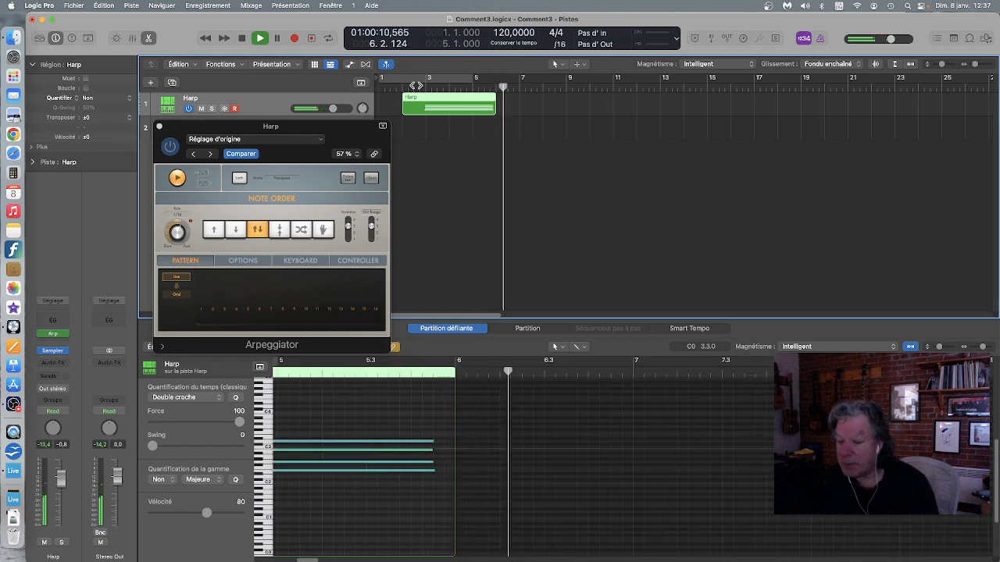
{"action": "key", "text": "space"}
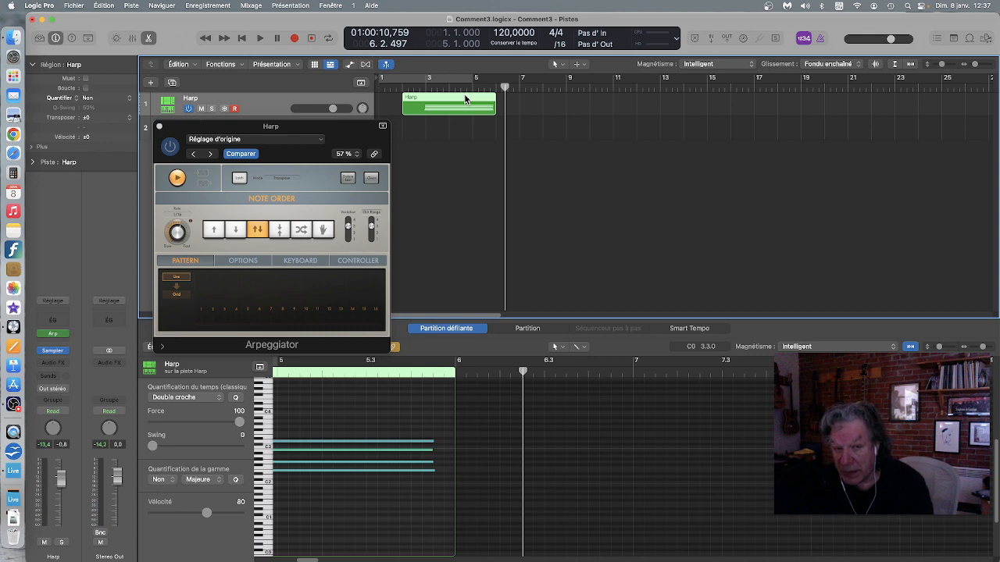
{"action": "key", "text": "Delete"}
{"action": "left_click_drag", "start_coordinate": [363, 130], "coordinate": [601, 131]}
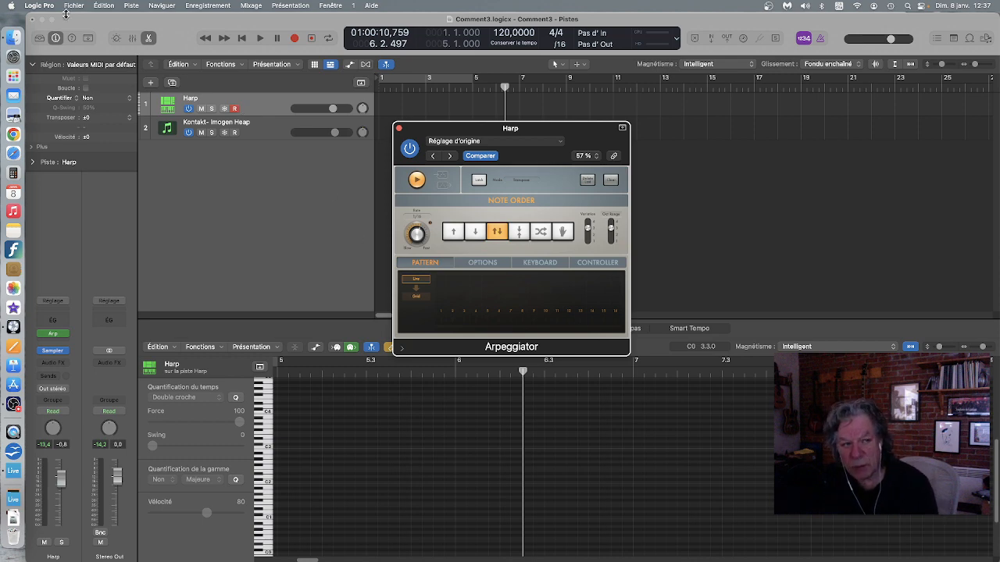
Check the Logic Pro version information and close its window
{"action": "left_click", "coordinate": [36, 7]}
{"action": "left_click", "coordinate": [39, 20]}
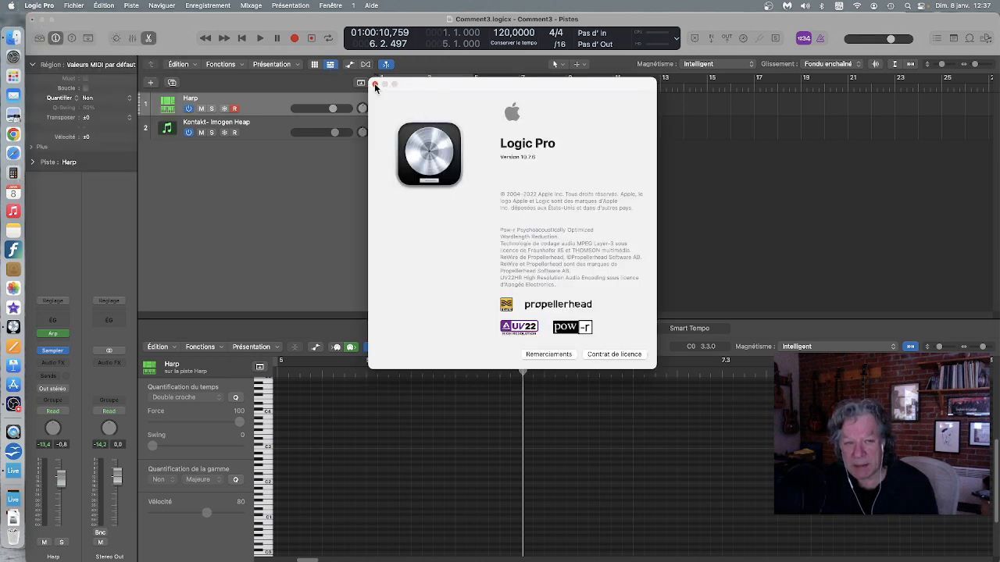
{"action": "left_click", "coordinate": [374, 83]}
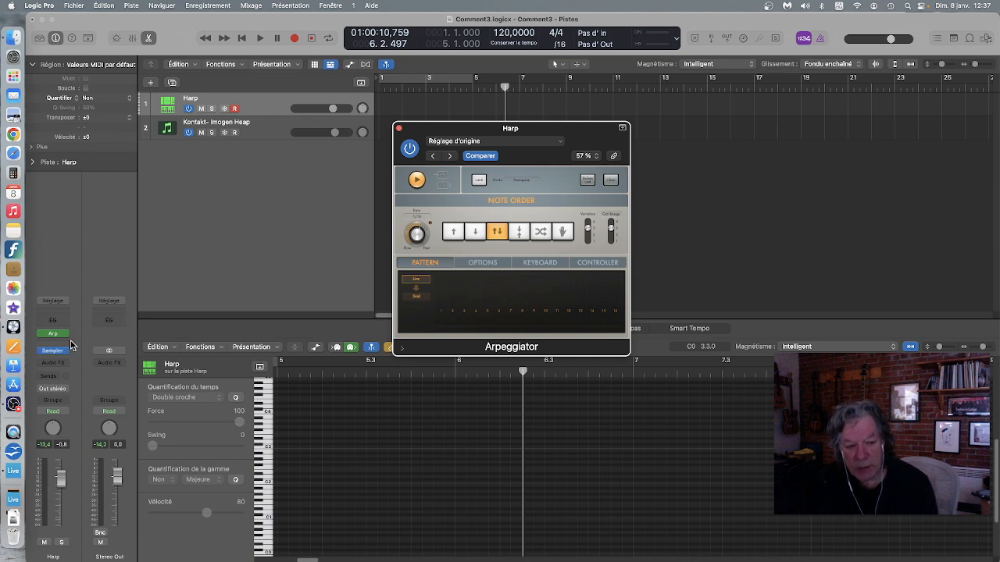
Enable recording MIDI to the track (Enregistrer MIDI sur piste ici) at the Harp track's Arpeggiator slot
{"action": "left_click", "coordinate": [67, 336]}
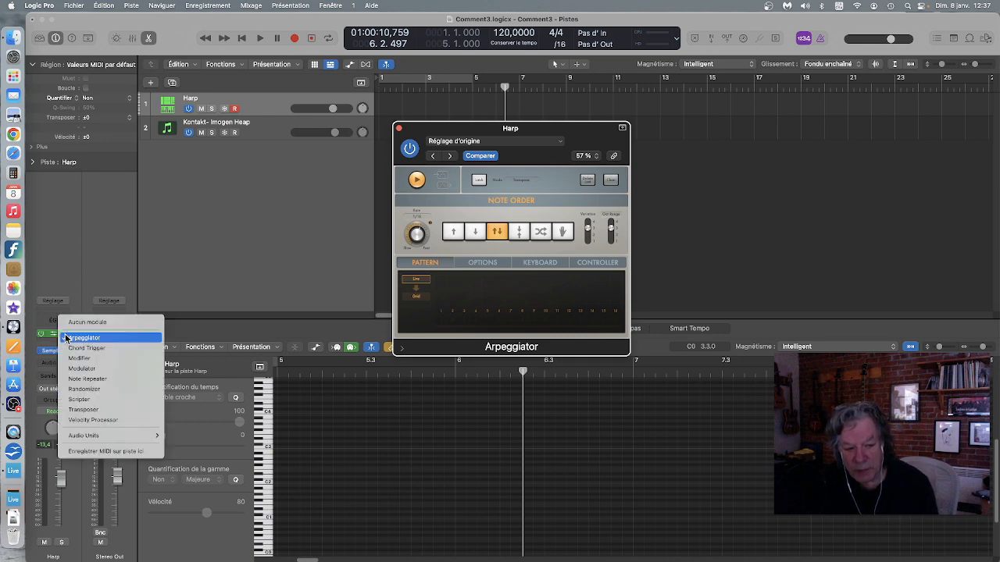
{"action": "left_click", "coordinate": [104, 453]}
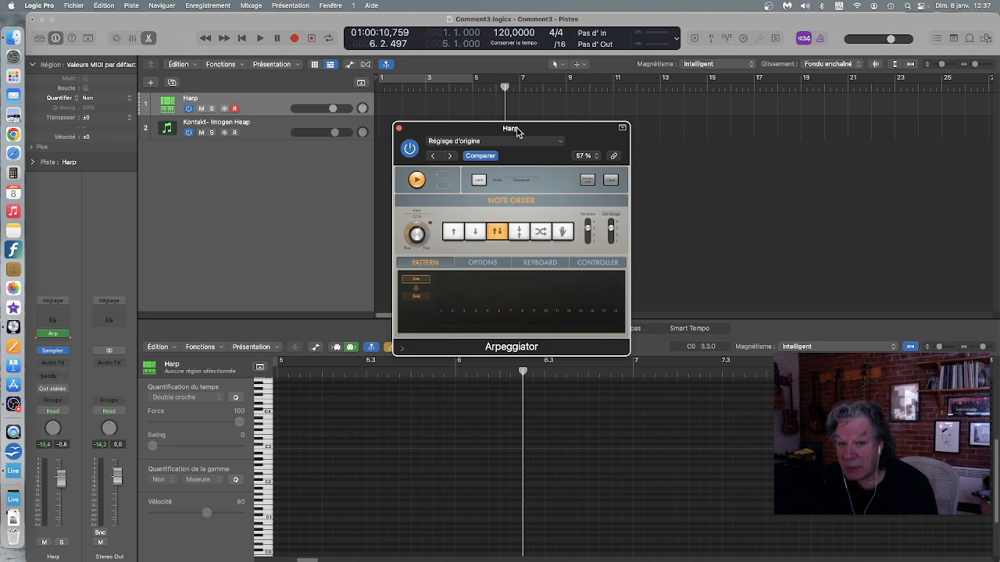
{"action": "left_click_drag", "start_coordinate": [517, 131], "coordinate": [472, 161]}
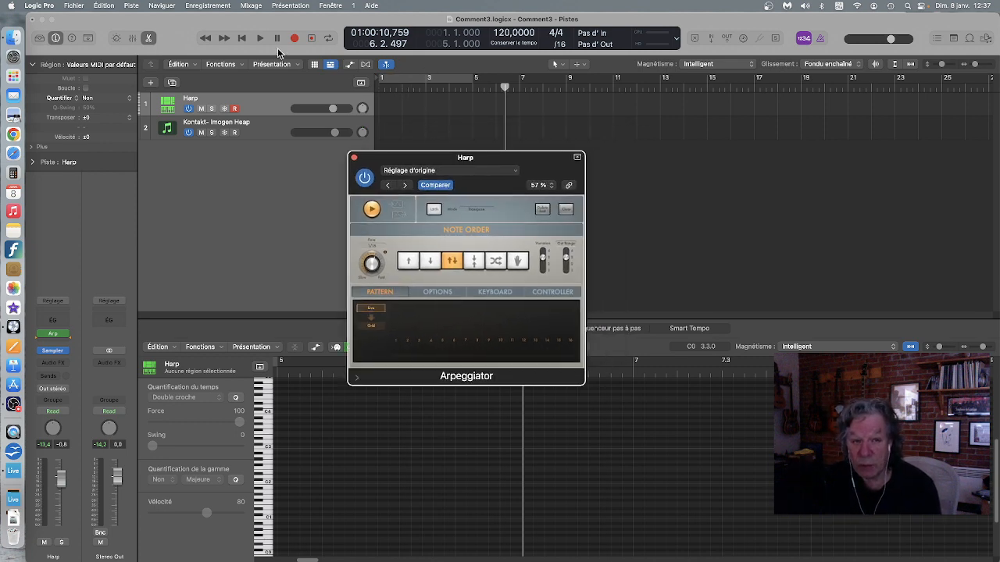
Record an arpeggiated take on the Harp track from the project start into about bar 10
{"action": "left_click", "coordinate": [245, 40]}
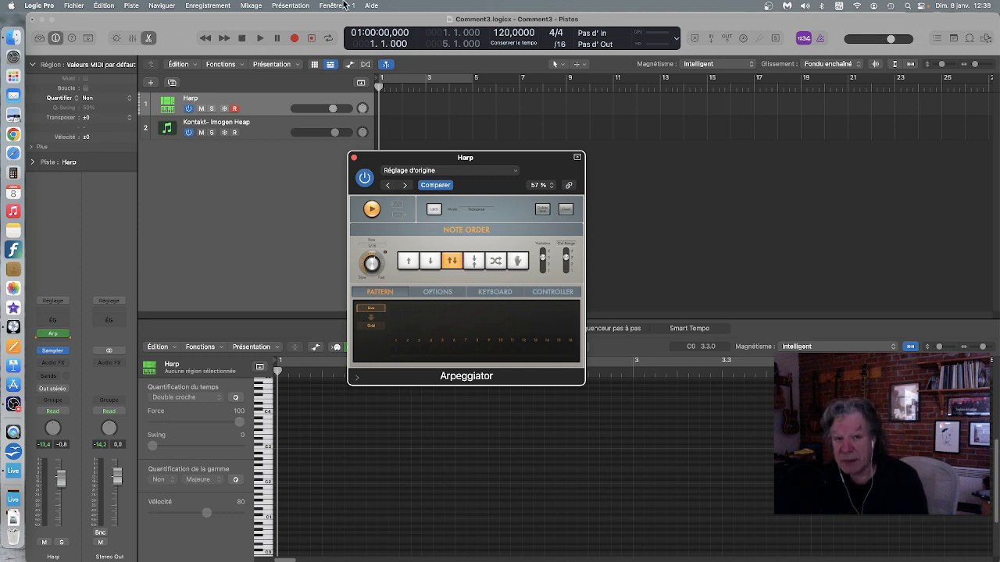
{"action": "left_click", "coordinate": [295, 39]}
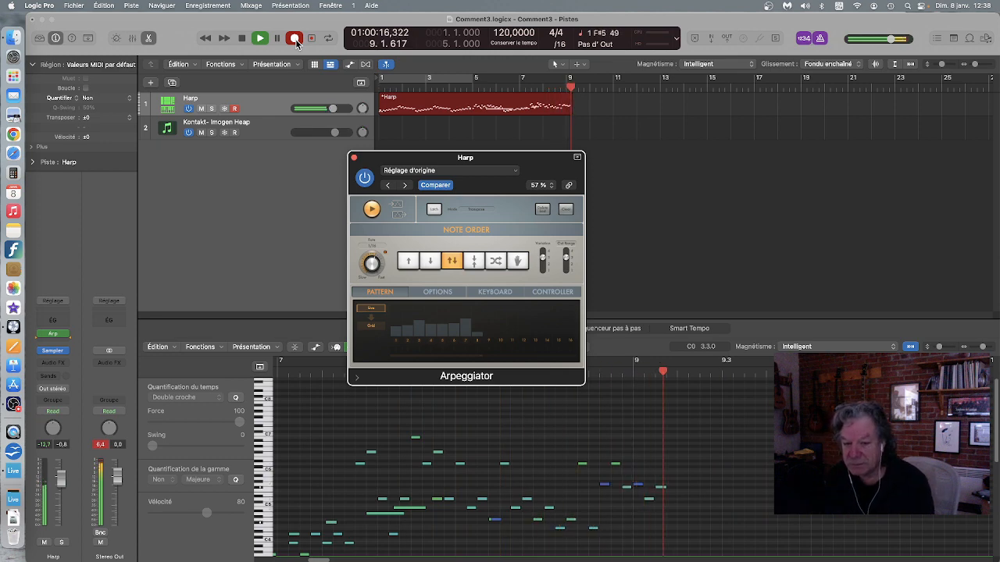
{"action": "left_click", "coordinate": [294, 39]}
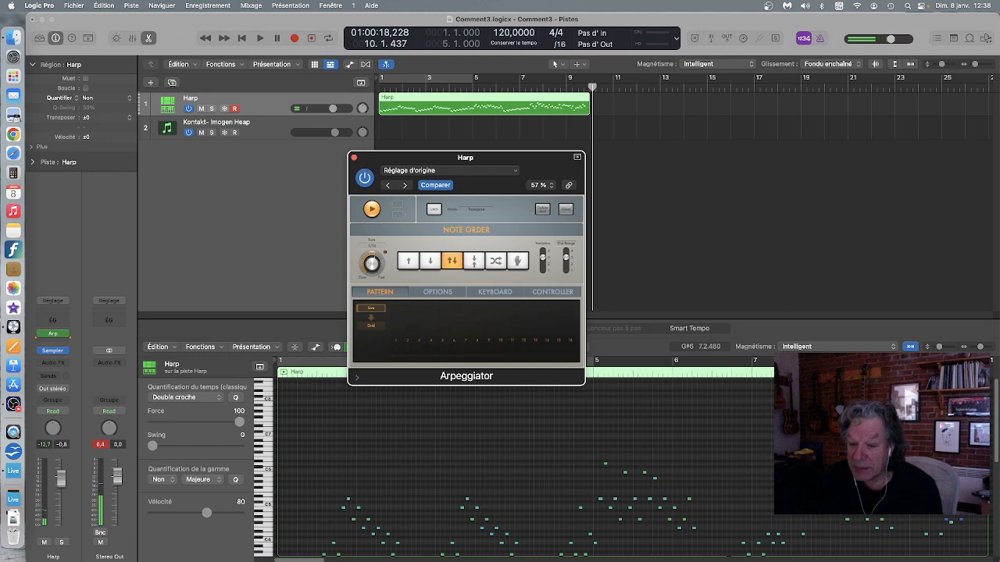
Show the recorded notes in the piano roll and switch off the Arpeggiator
{"action": "scroll", "coordinate": [785, 445], "scroll_direction": "down", "scroll_amount": 5}
{"action": "scroll", "coordinate": [785, 445], "scroll_direction": "down", "scroll_amount": 3}
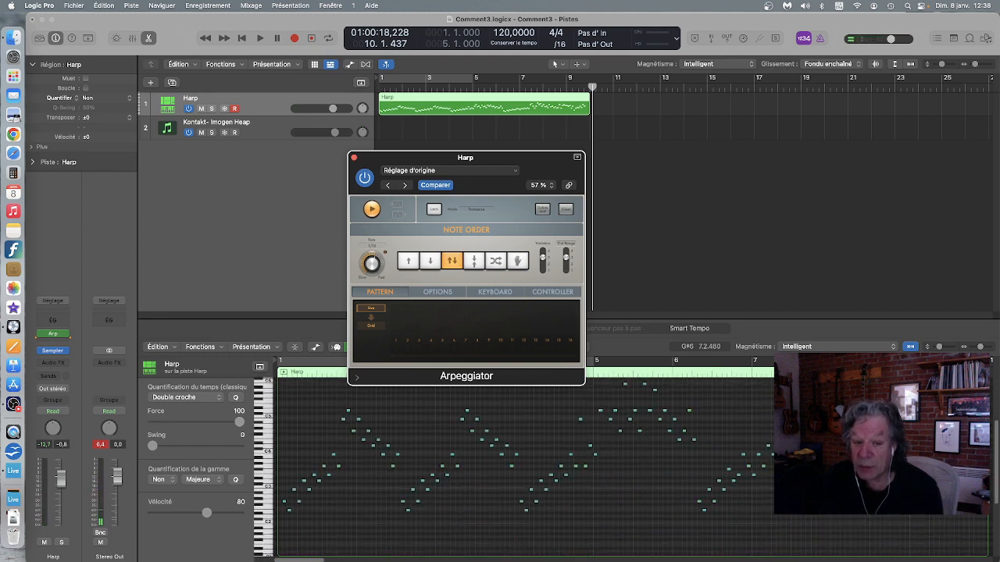
{"action": "left_click_drag", "start_coordinate": [467, 157], "coordinate": [797, 92]}
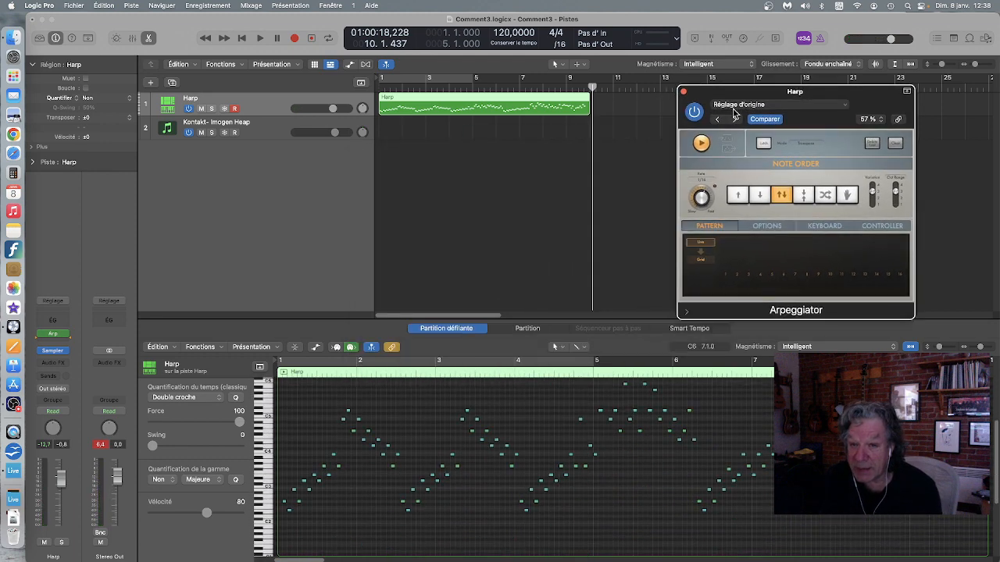
{"action": "left_click", "coordinate": [694, 111]}
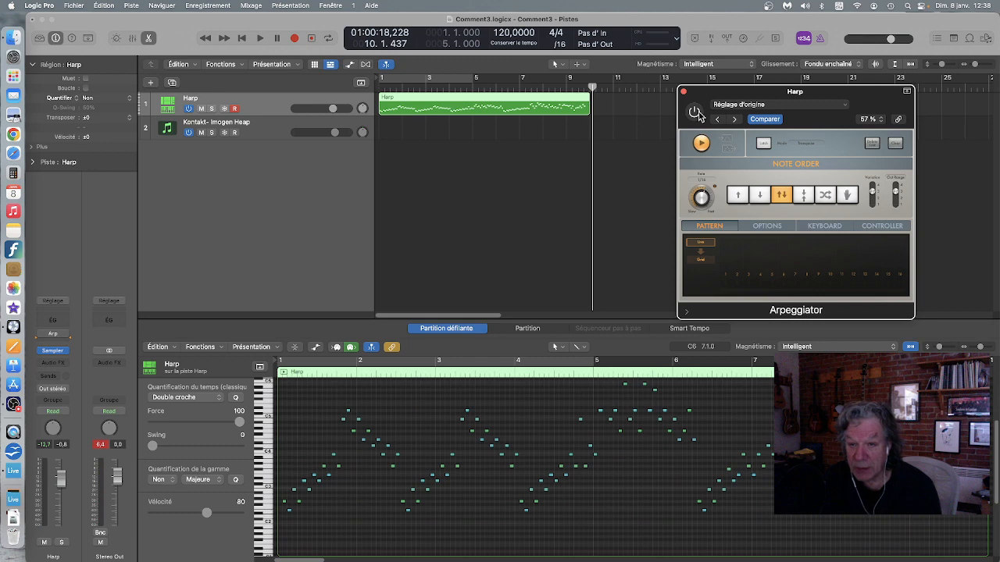
Play back the recorded Harp region from the start with cycle mode off
{"action": "left_click", "coordinate": [404, 79]}
{"action": "key", "text": "space"}
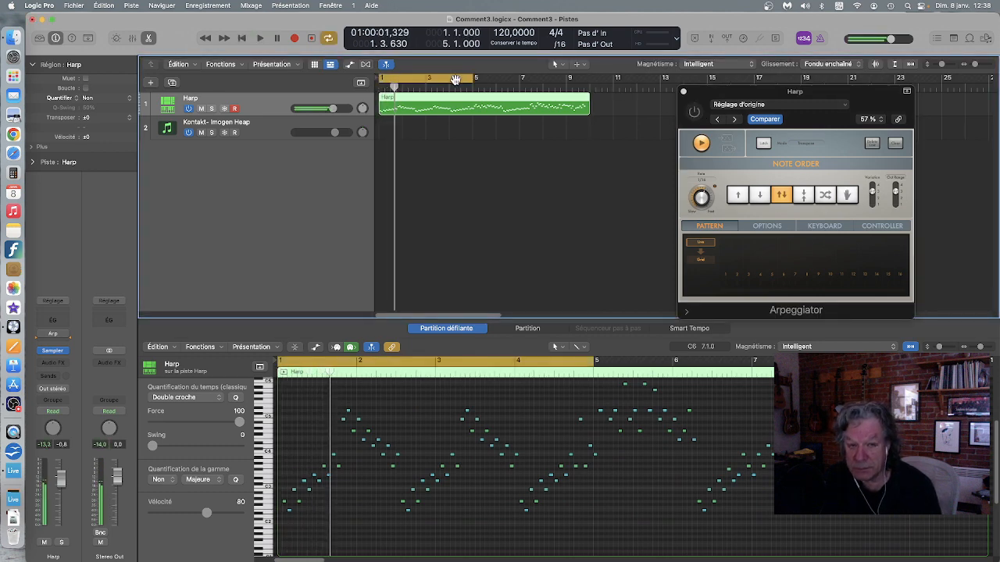
{"action": "left_click", "coordinate": [456, 79]}
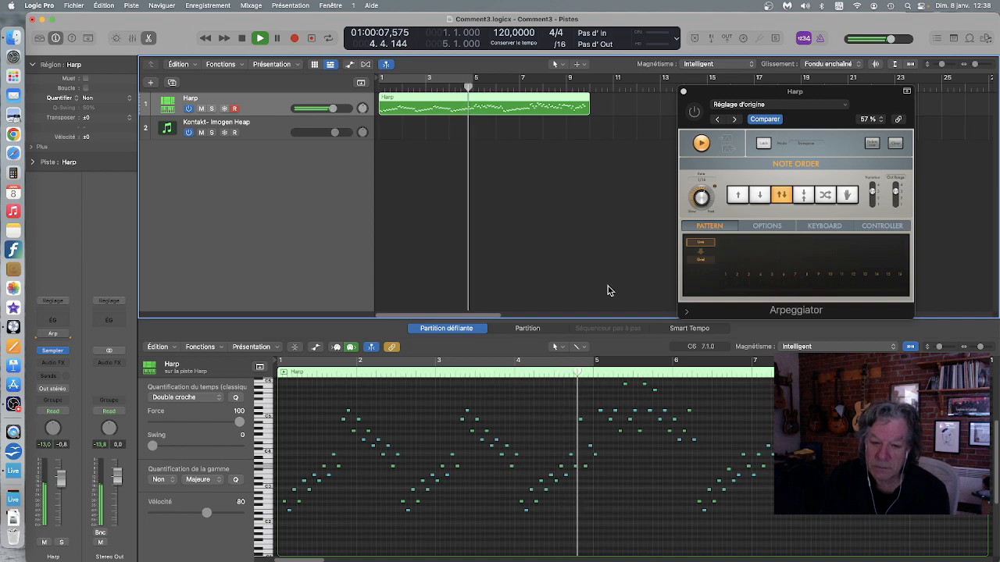
Display the Harp region in an enlarged score editor, zoom out the notation, and stop playback
{"action": "left_click_drag", "start_coordinate": [636, 316], "coordinate": [641, 258]}
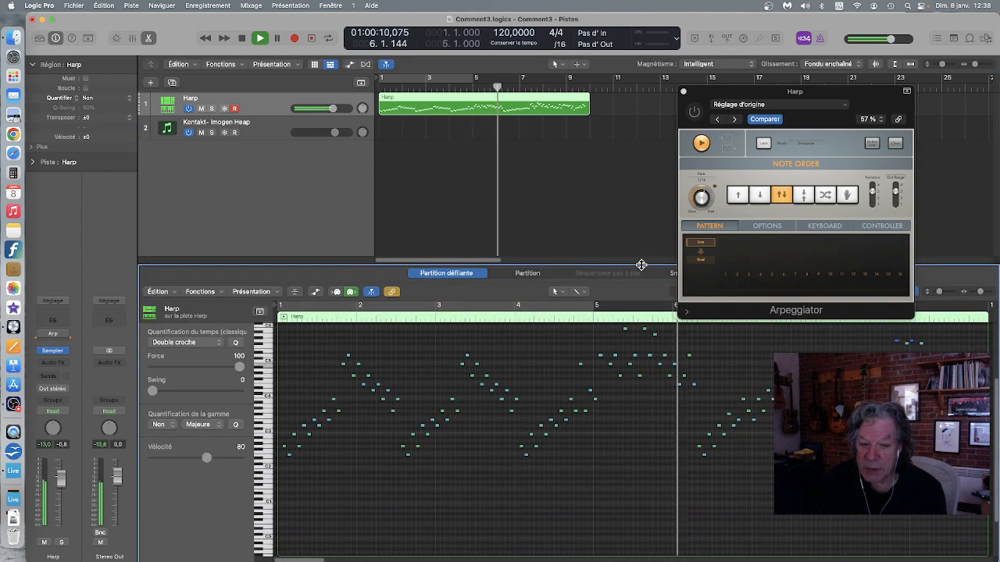
{"action": "left_click", "coordinate": [528, 273]}
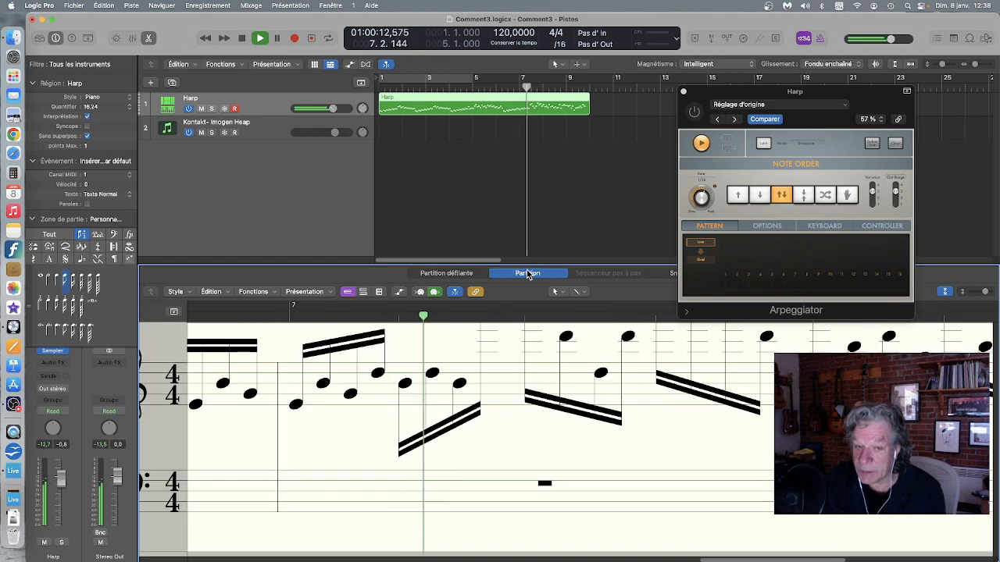
{"action": "left_click", "coordinate": [971, 294]}
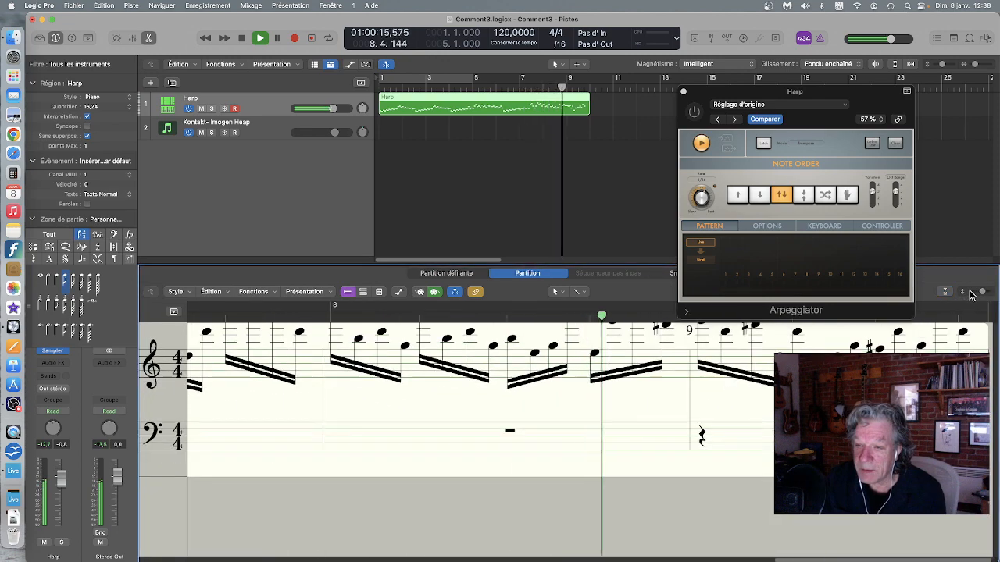
{"action": "left_click", "coordinate": [971, 294]}
{"action": "left_click", "coordinate": [971, 294]}
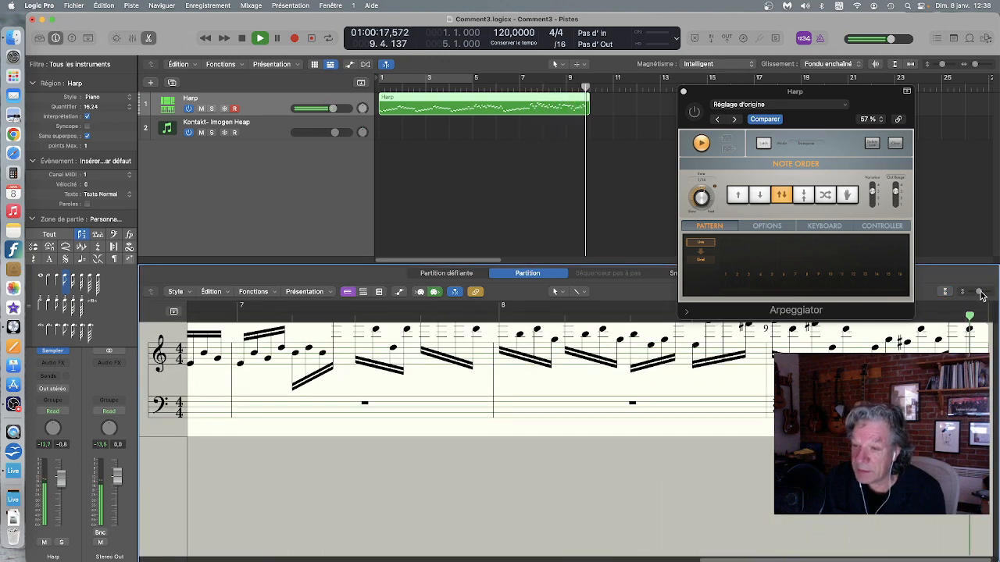
{"action": "left_click", "coordinate": [976, 294]}
{"action": "left_click", "coordinate": [972, 293]}
{"action": "key", "text": "space"}
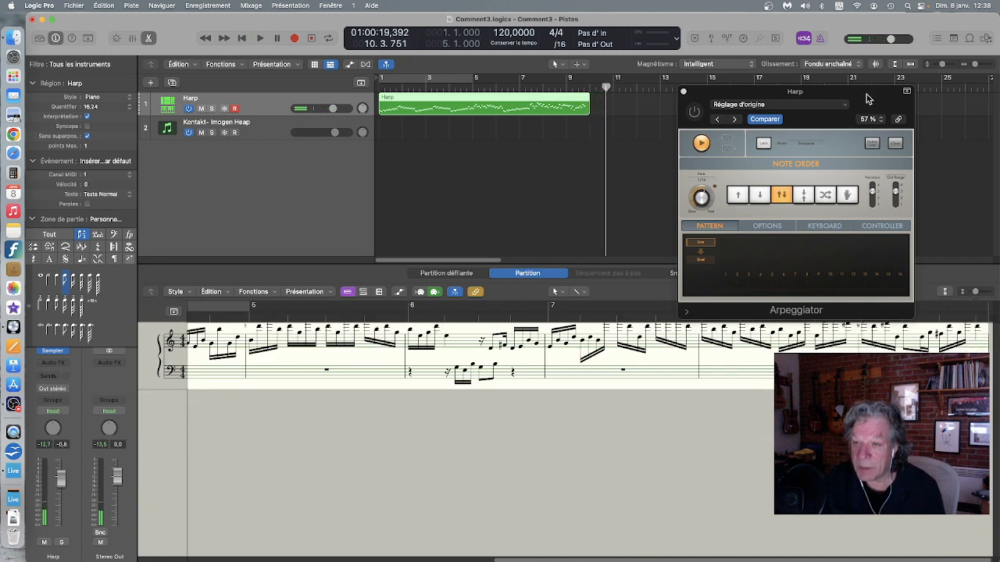
Turn on cycle mode and extend the cycle area from bar 1 to bar 10 over the Harp region
{"action": "left_click_drag", "start_coordinate": [867, 99], "coordinate": [793, 25]}
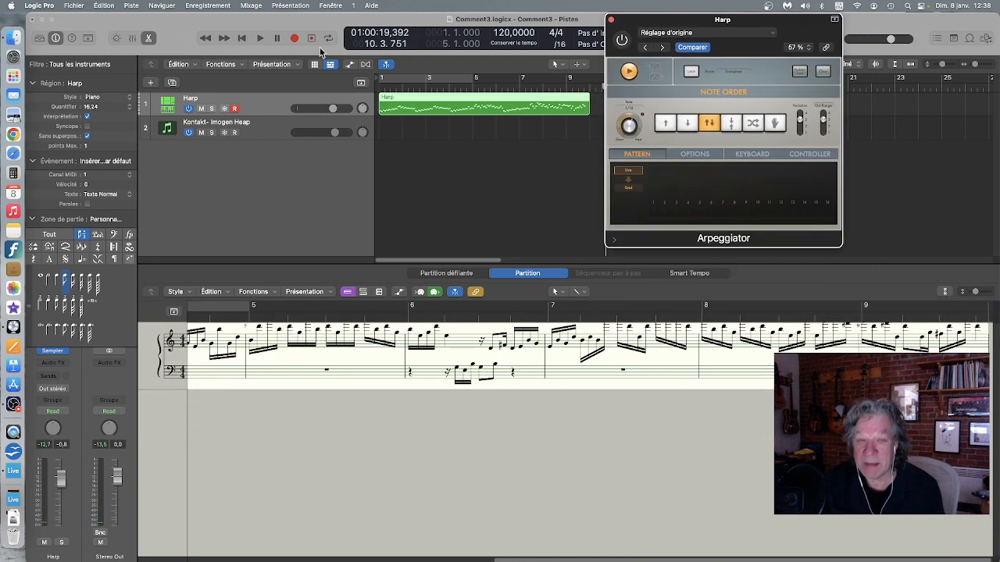
{"action": "left_click", "coordinate": [430, 78]}
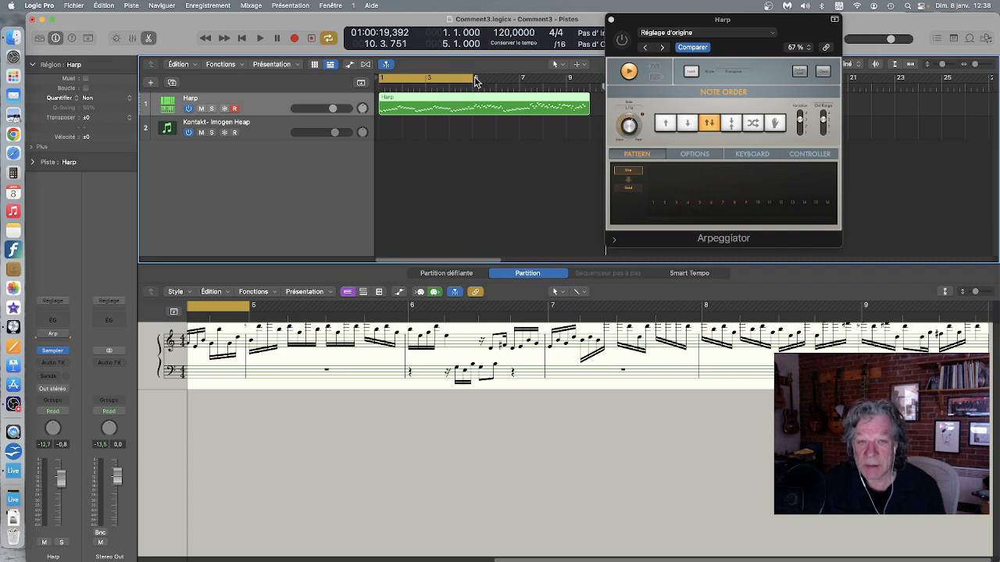
{"action": "left_click_drag", "start_coordinate": [470, 78], "coordinate": [582, 78]}
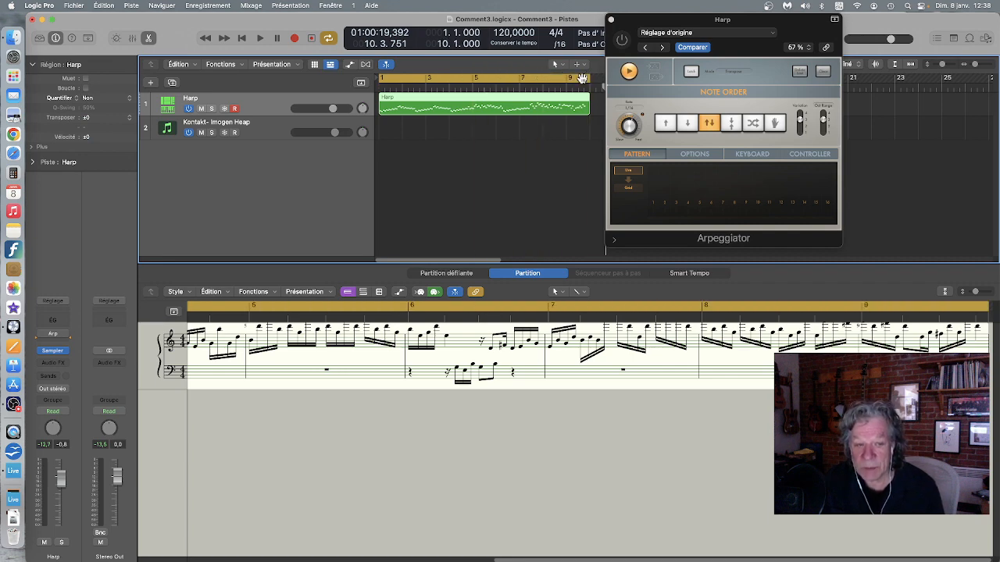
Play back part of the cycled Harp region, and show its notes in the piano roll with the note velocity lane
{"action": "key", "text": "space"}
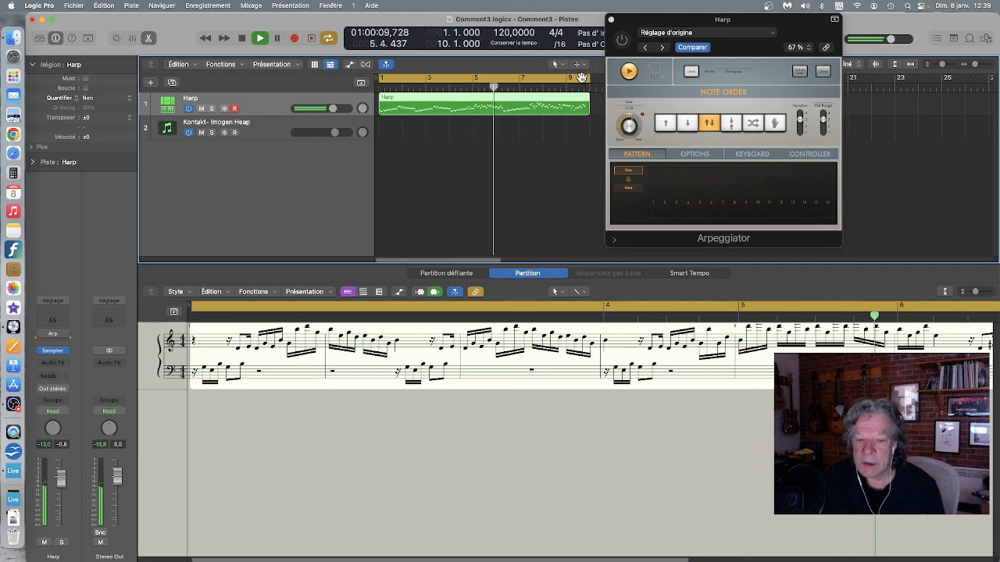
{"action": "key", "text": "space"}
{"action": "left_click", "coordinate": [473, 278]}
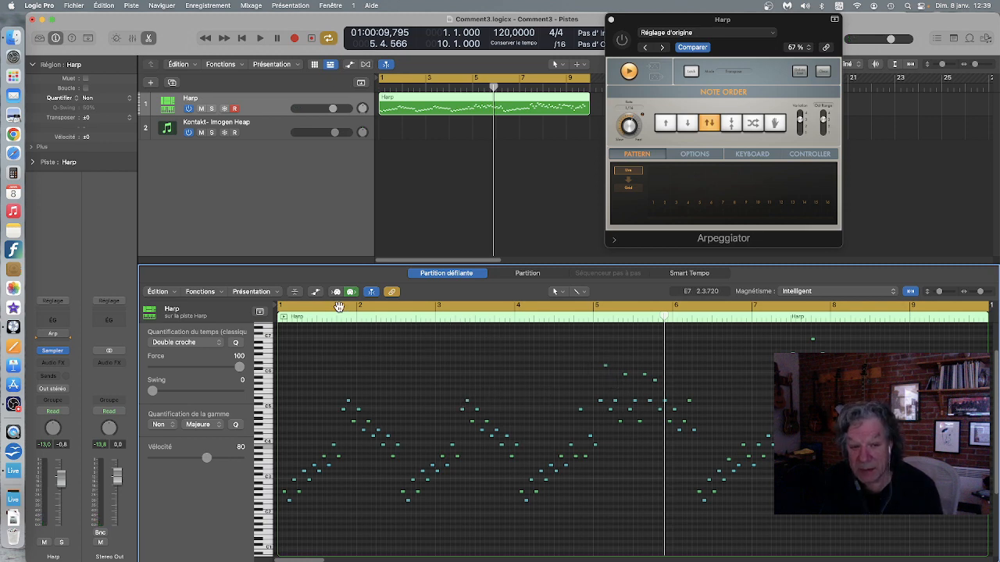
{"action": "left_click", "coordinate": [316, 293]}
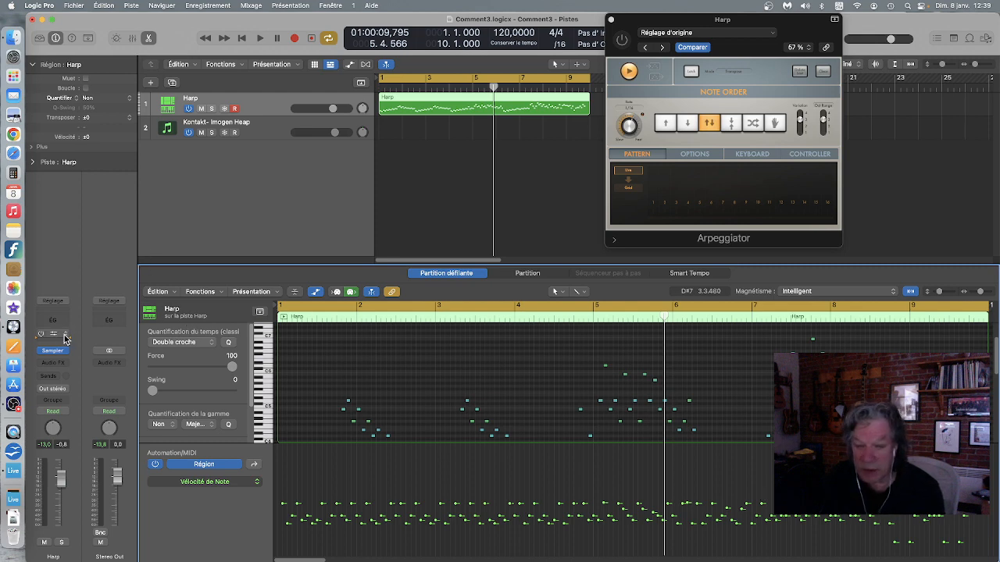
Check the Enregistrer MIDI sur piste ici option on the Harp track's Arpeggiator slot, and select the Kontakt- Imogen Heap track
{"action": "left_click", "coordinate": [66, 338]}
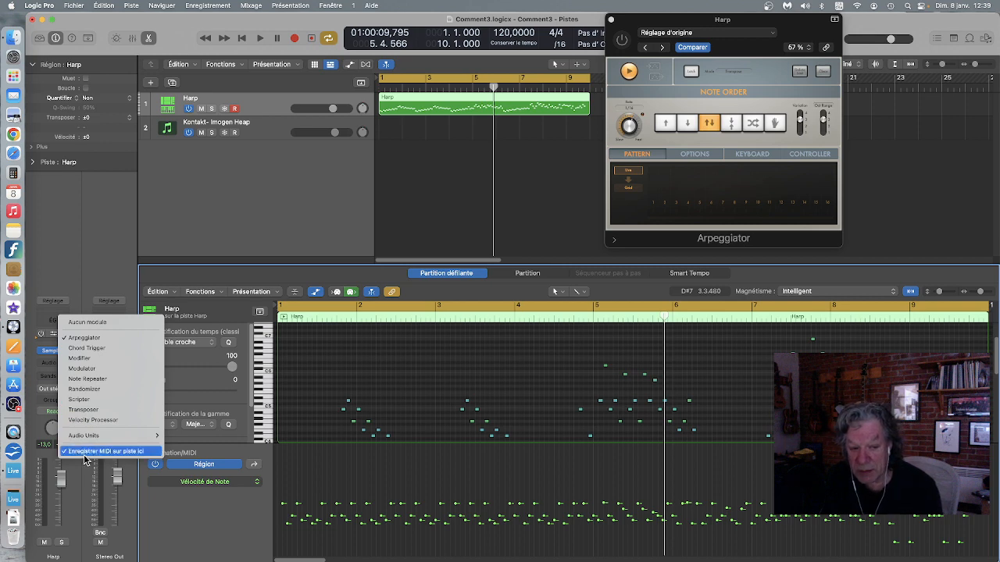
{"action": "left_click", "coordinate": [216, 207]}
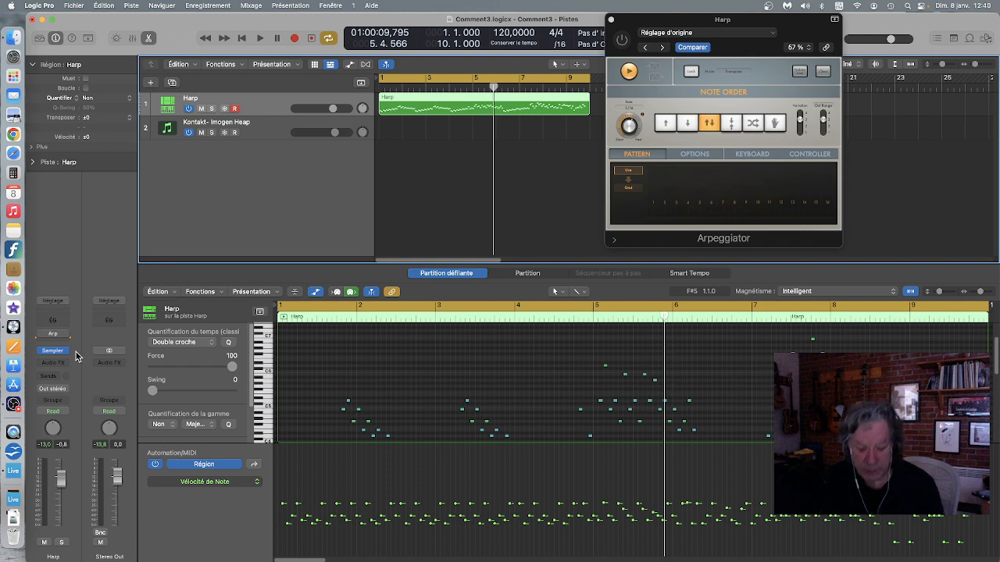
{"action": "left_click", "coordinate": [270, 127]}
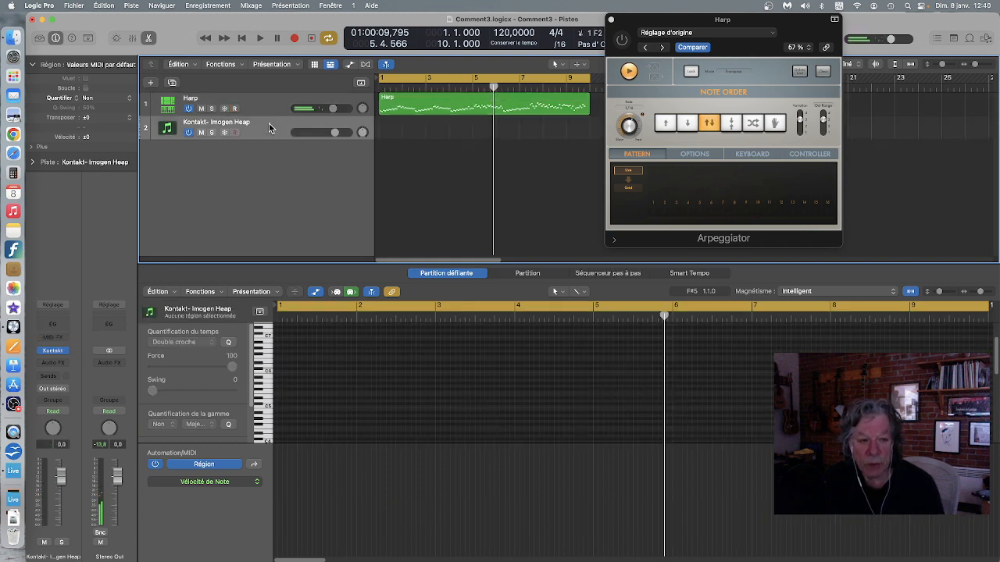
Switch to Ableton Live, add the Arpeggiator MIDI effect before EP Faceplant on track 1, and set its rate to 1/16
{"action": "left_click", "coordinate": [17, 472]}
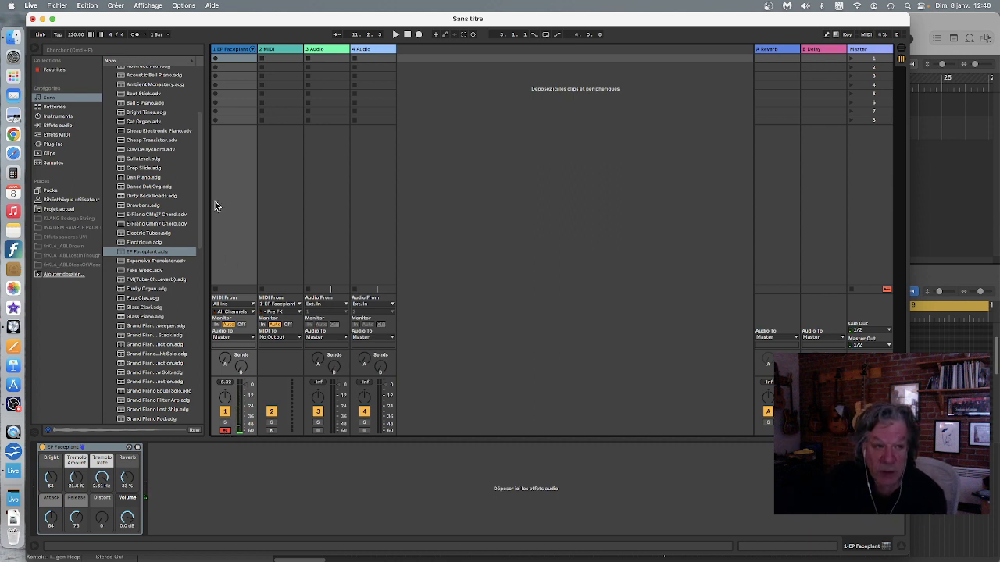
{"action": "left_click", "coordinate": [63, 136]}
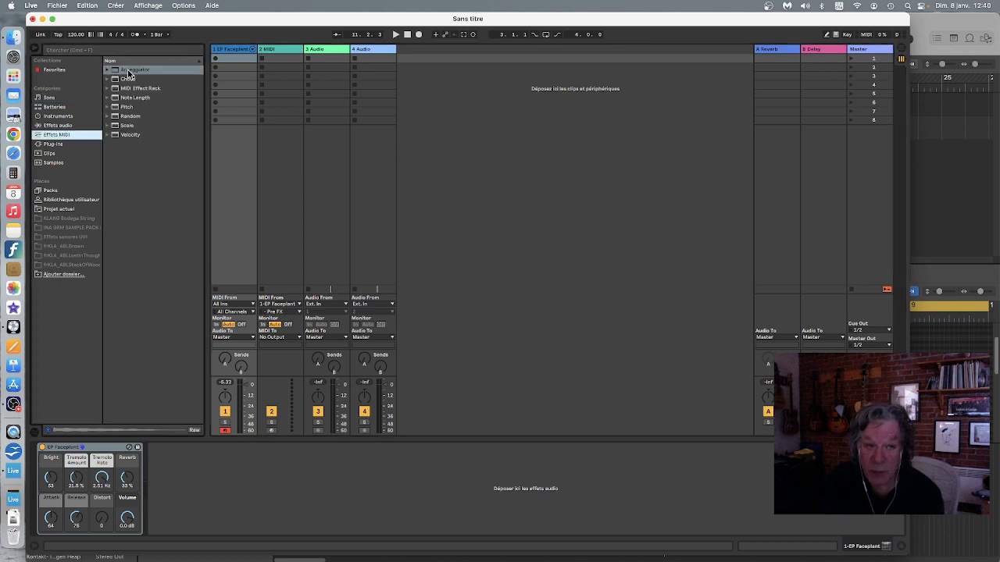
{"action": "left_click_drag", "start_coordinate": [129, 74], "coordinate": [160, 457]}
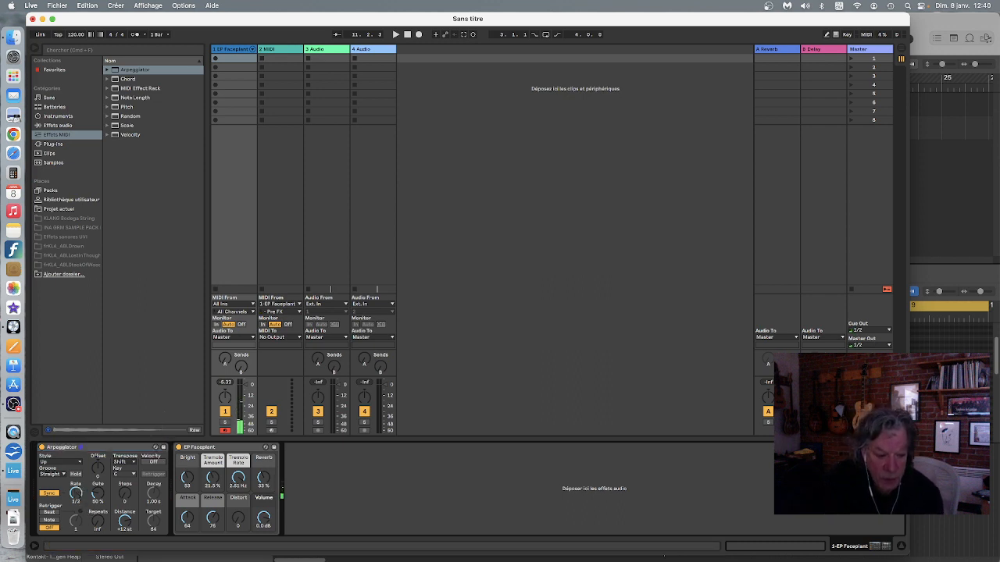
{"action": "left_click_drag", "start_coordinate": [76, 494], "coordinate": [76, 480]}
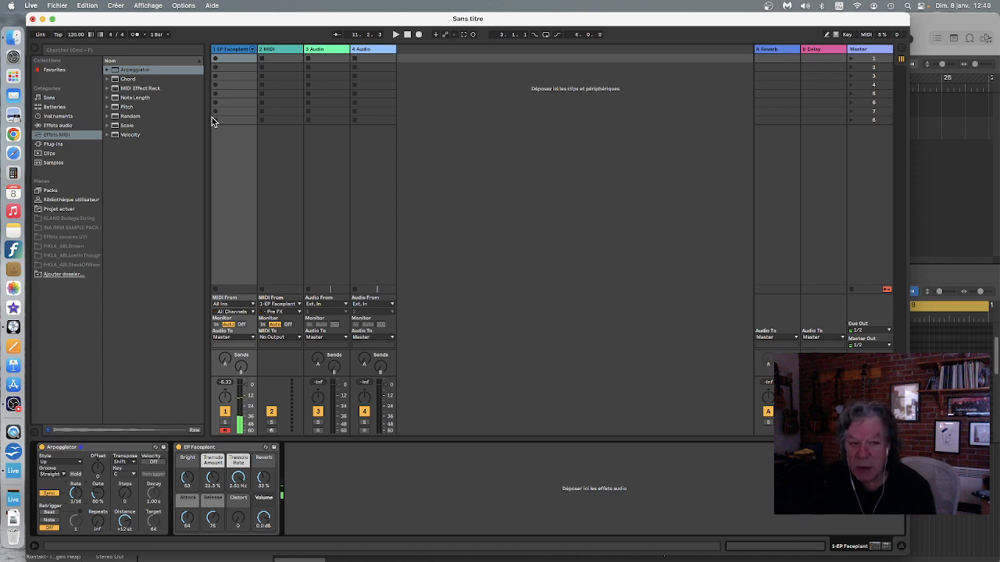
Record a short MIDI clip in the first slot of the 1 EP Faceplant track and show its notes
{"action": "left_click", "coordinate": [216, 61]}
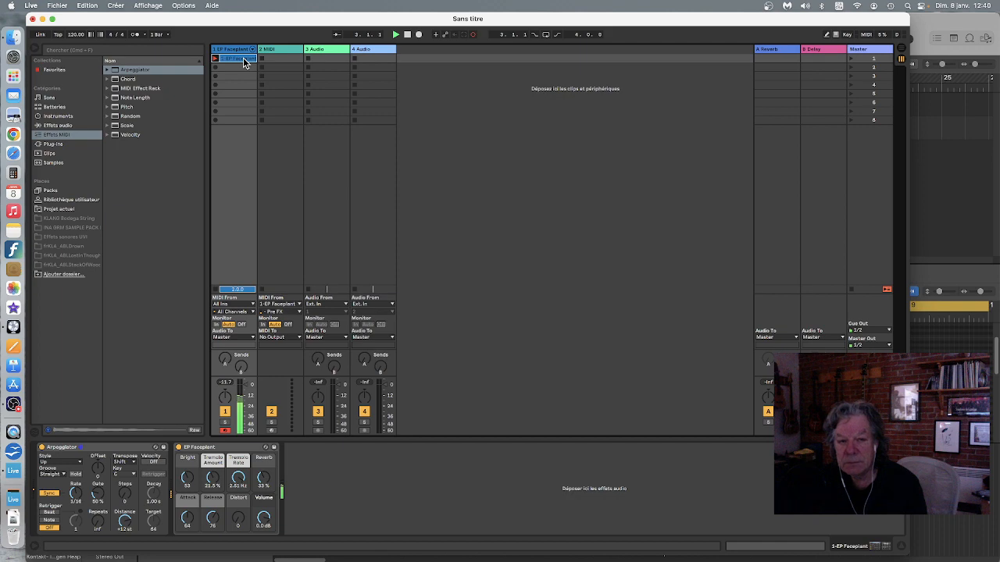
{"action": "left_click", "coordinate": [407, 34]}
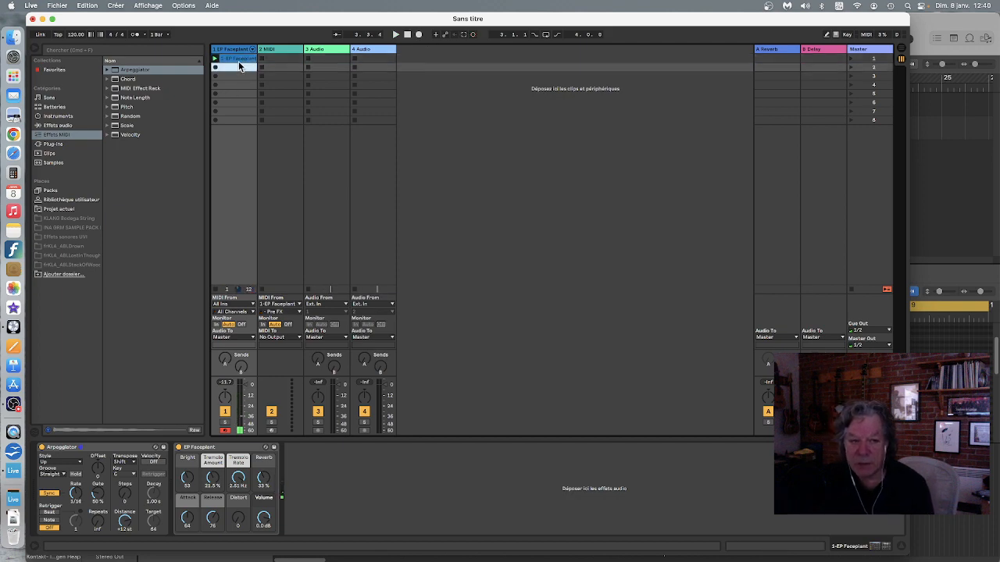
{"action": "double_click", "coordinate": [238, 59]}
{"action": "left_click", "coordinate": [216, 60]}
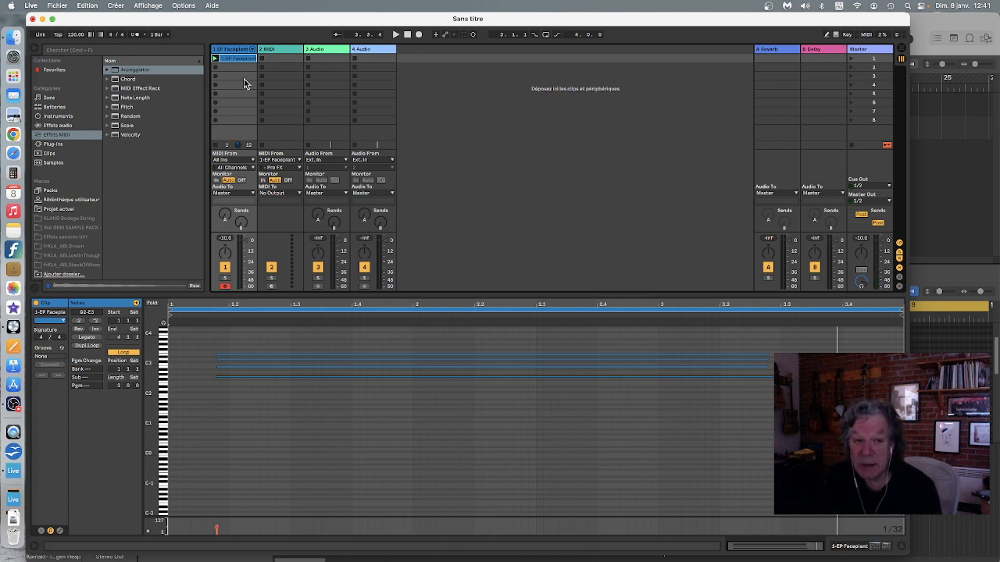
Delete the recorded clip from the first slot of the 1 EP Faceplant track
{"action": "left_click", "coordinate": [243, 69]}
{"action": "left_click", "coordinate": [239, 60]}
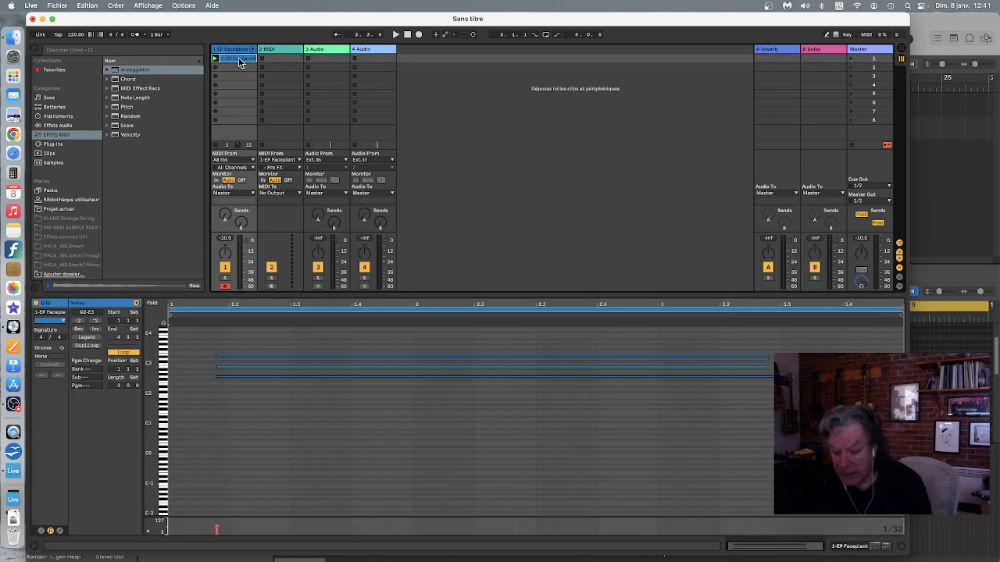
{"action": "key", "text": "Delete"}
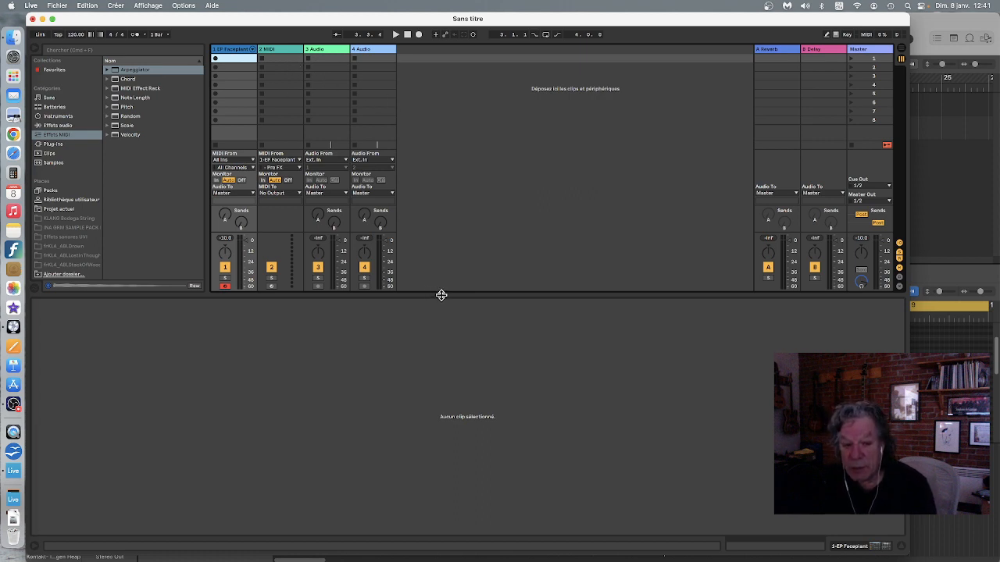
Arm the 2 MIDI track for recording and set its MIDI input to 1-EP Faceplant, Post FX
{"action": "left_click_drag", "start_coordinate": [441, 295], "coordinate": [442, 369]}
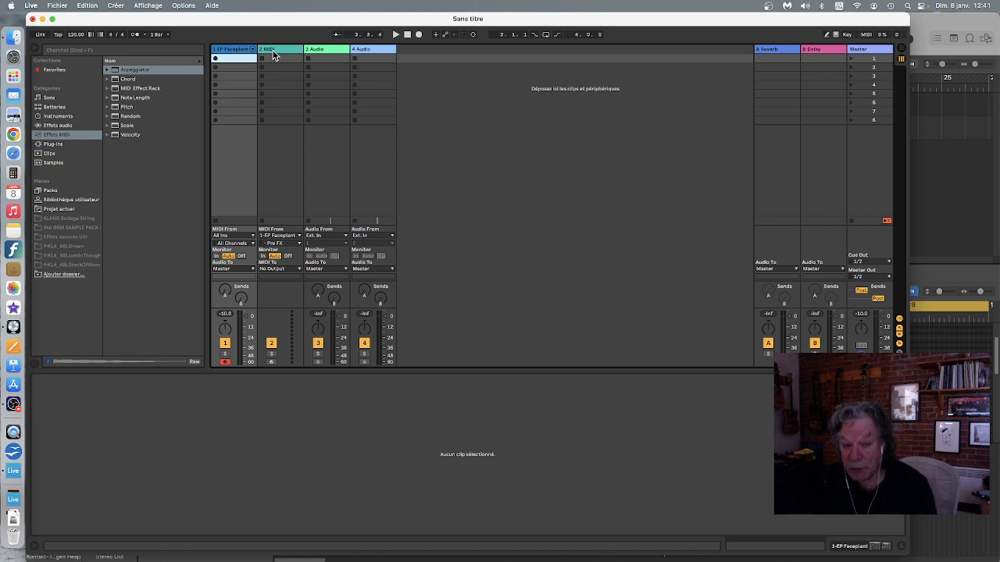
{"action": "left_click", "coordinate": [271, 363]}
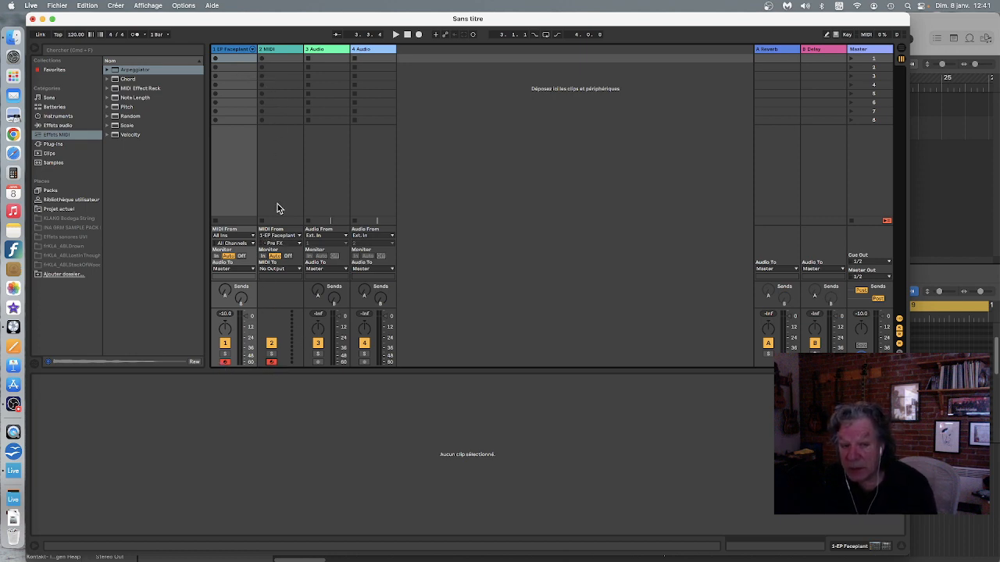
{"action": "left_click", "coordinate": [283, 237]}
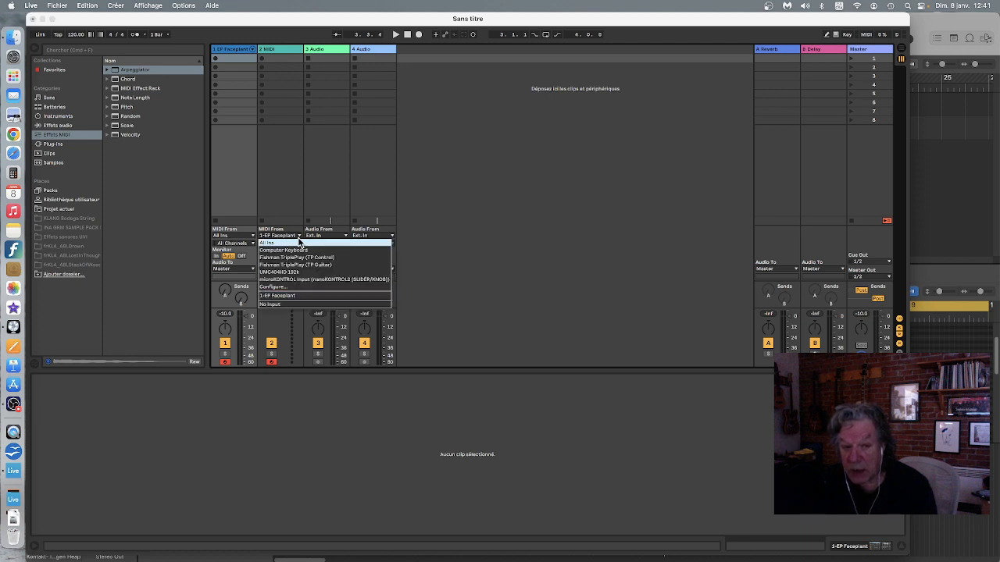
{"action": "left_click", "coordinate": [299, 243]}
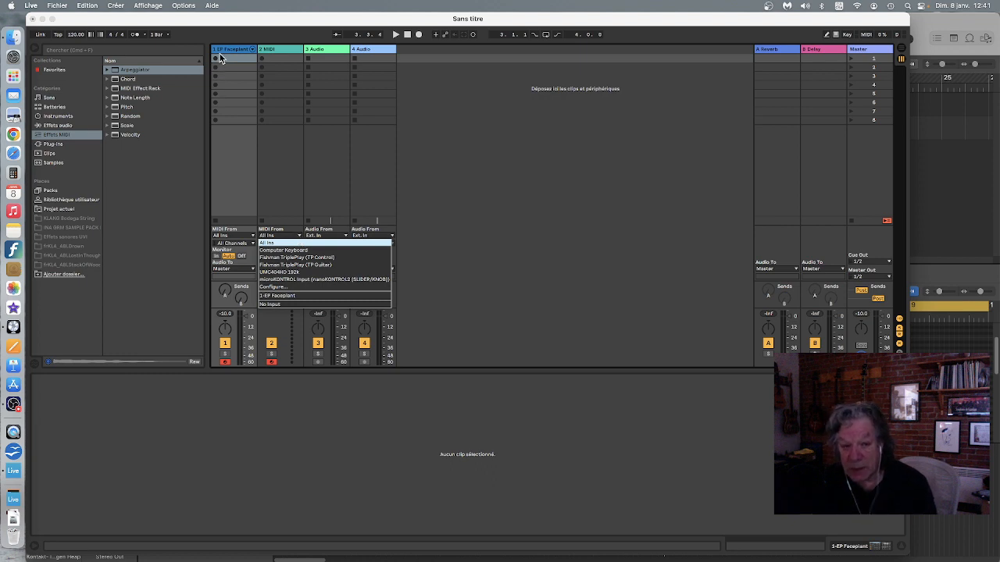
{"action": "left_click", "coordinate": [321, 297]}
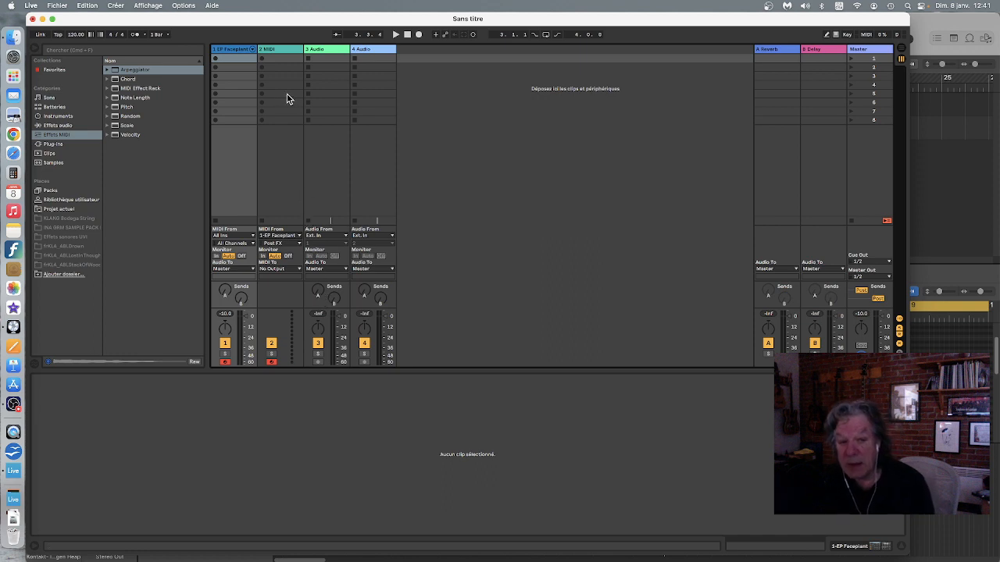
Record the arpeggiated notes into the first slot of the 2 MIDI track and enlarge the clip's note editor
{"action": "left_click", "coordinate": [262, 59]}
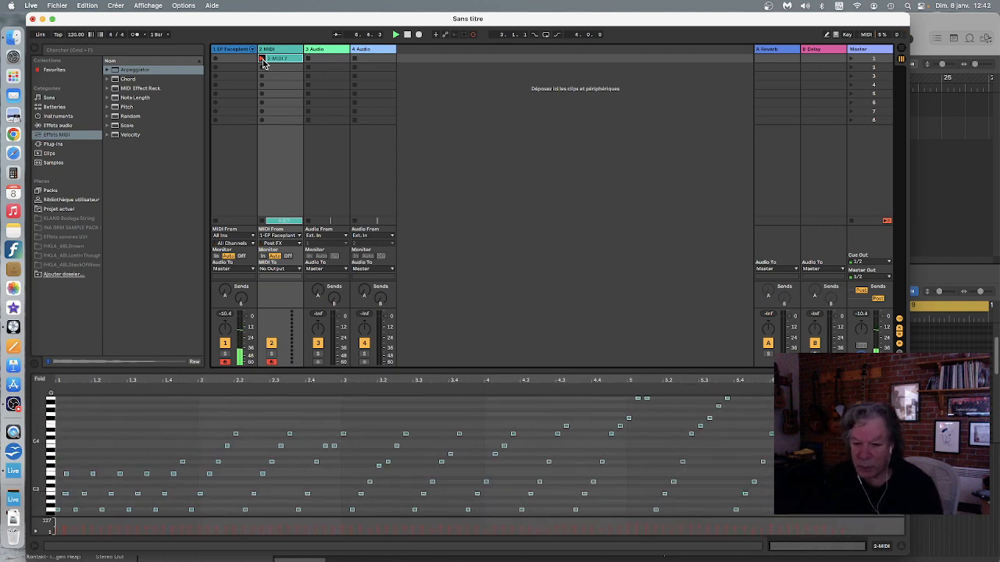
{"action": "key", "text": "space"}
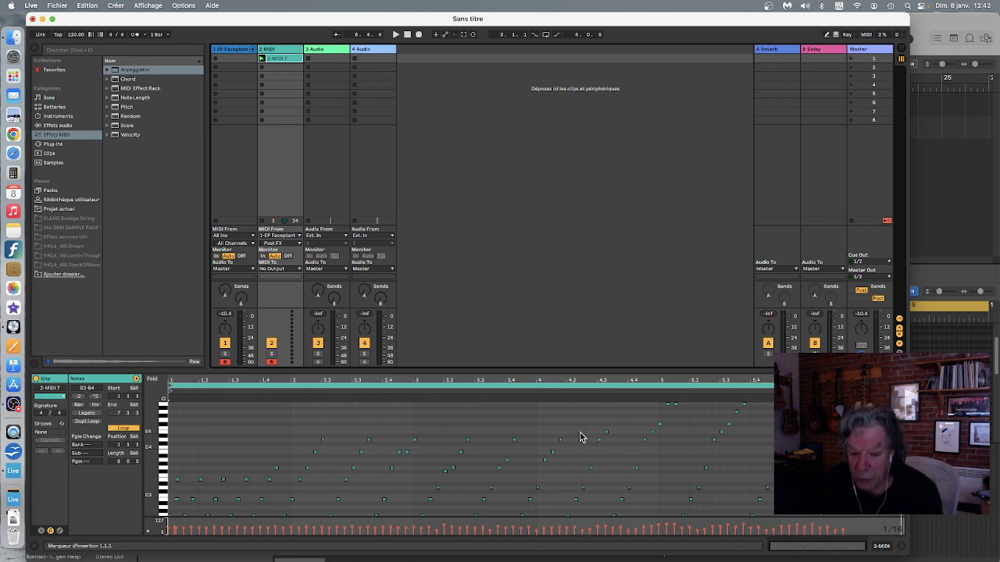
{"action": "scroll", "coordinate": [581, 437], "scroll_direction": "down", "scroll_amount": 3}
{"action": "left_click_drag", "start_coordinate": [574, 372], "coordinate": [583, 323]}
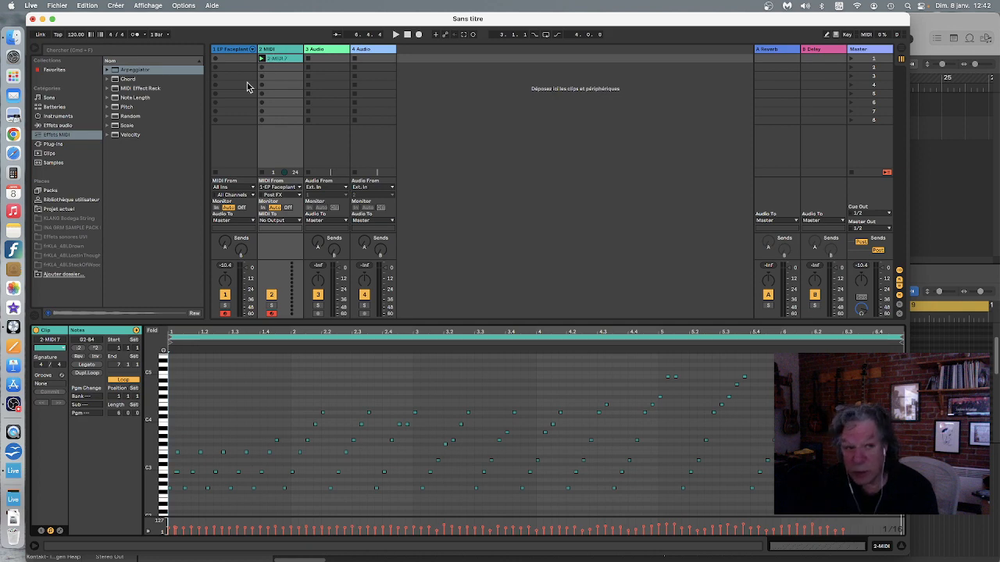
Load the EP Faceplant.adg sound onto the 2 MIDI track and play back its recorded clip
{"action": "left_click", "coordinate": [68, 117]}
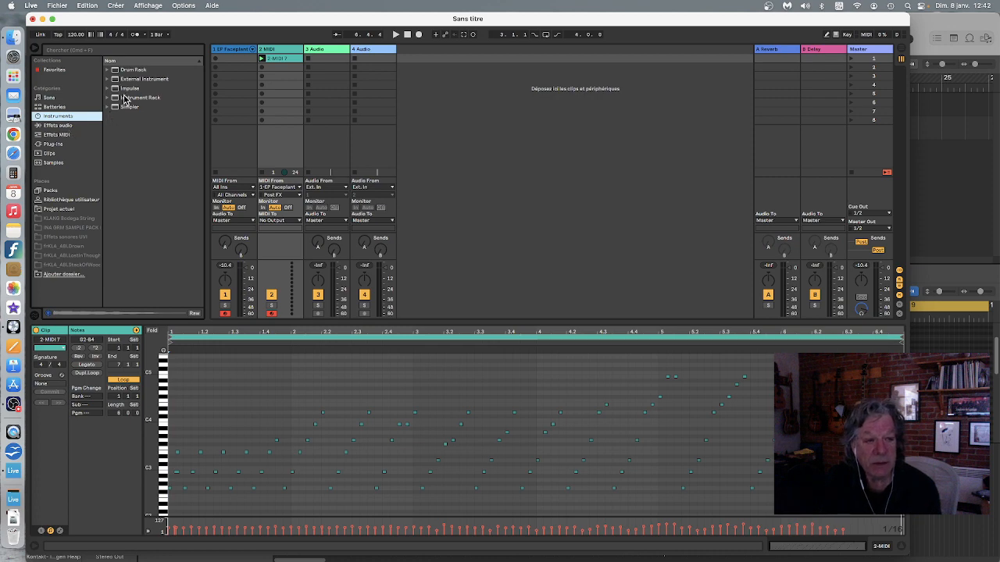
{"action": "left_click", "coordinate": [56, 99]}
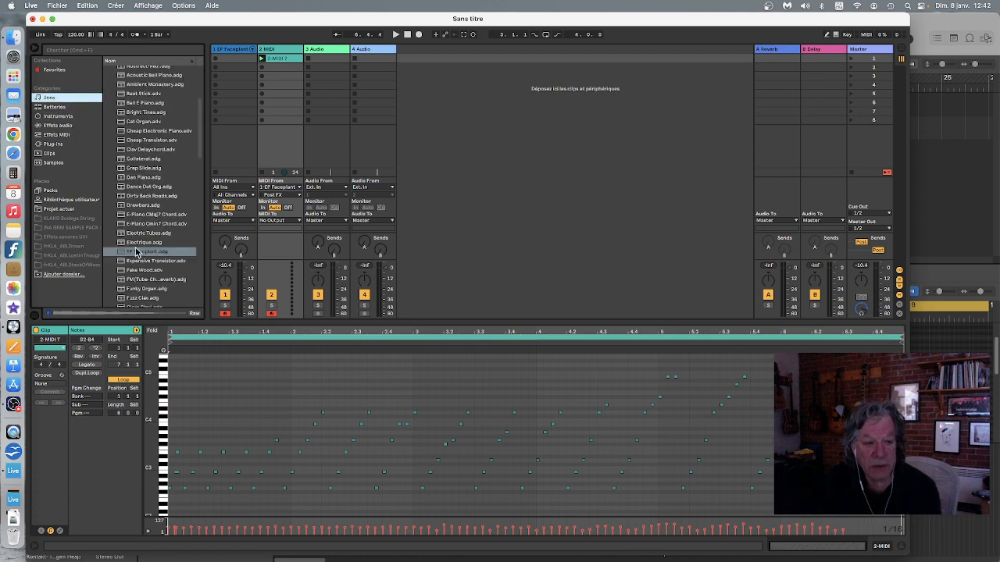
{"action": "scroll", "coordinate": [139, 258], "scroll_direction": "up", "scroll_amount": 3}
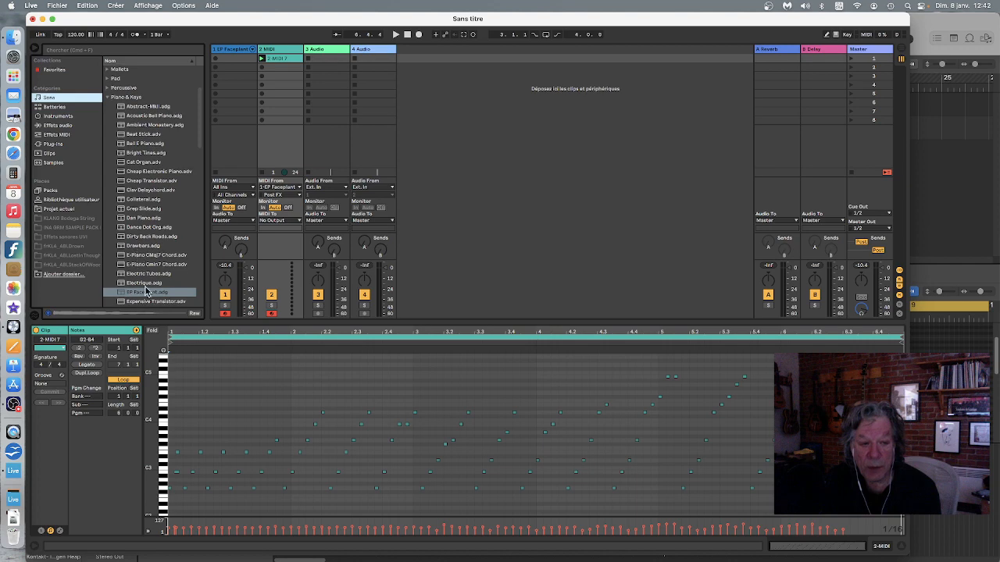
{"action": "double_click", "coordinate": [143, 292]}
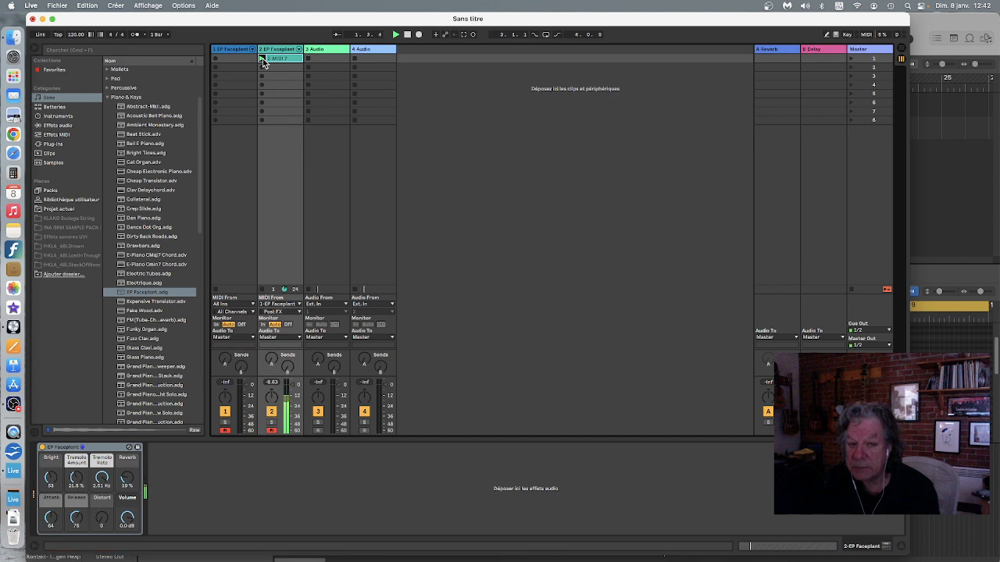
{"action": "left_click", "coordinate": [285, 60]}
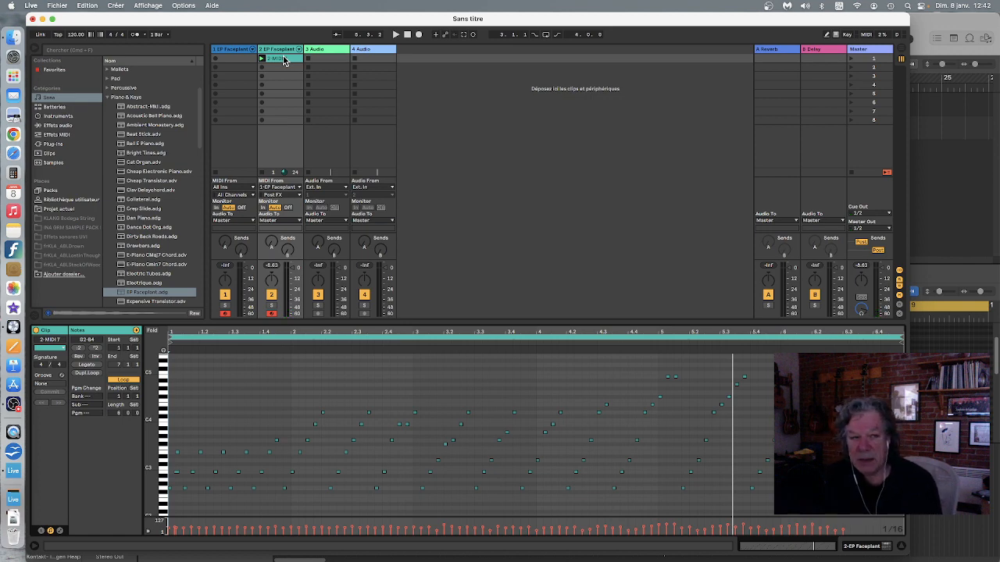
Remove the recorded clip from the first slot of the 2 EP Faceplant track, keeping that track selected
{"action": "left_click", "coordinate": [235, 52]}
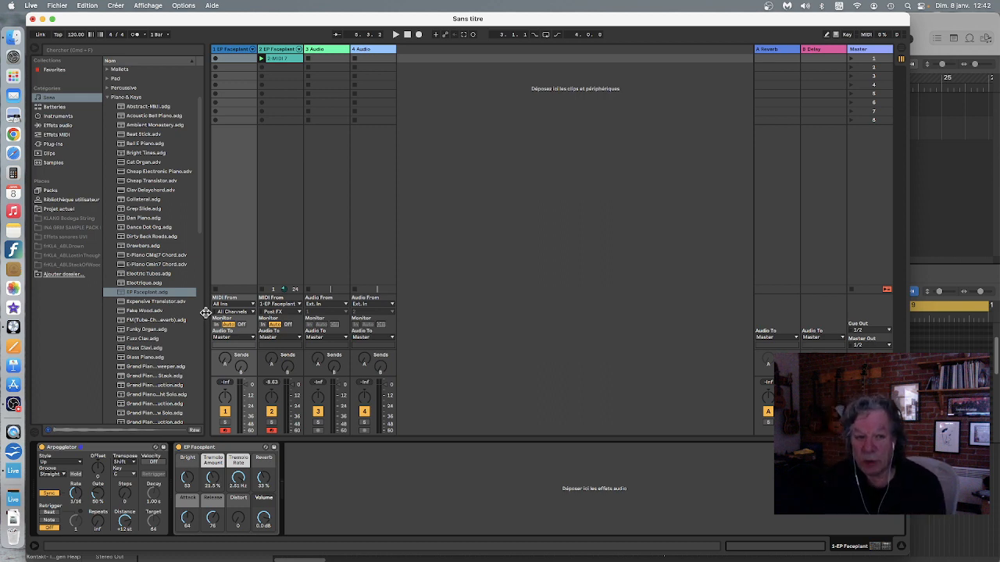
{"action": "key", "text": "super+z"}
{"action": "key", "text": "super+z"}
{"action": "left_click", "coordinate": [279, 52]}
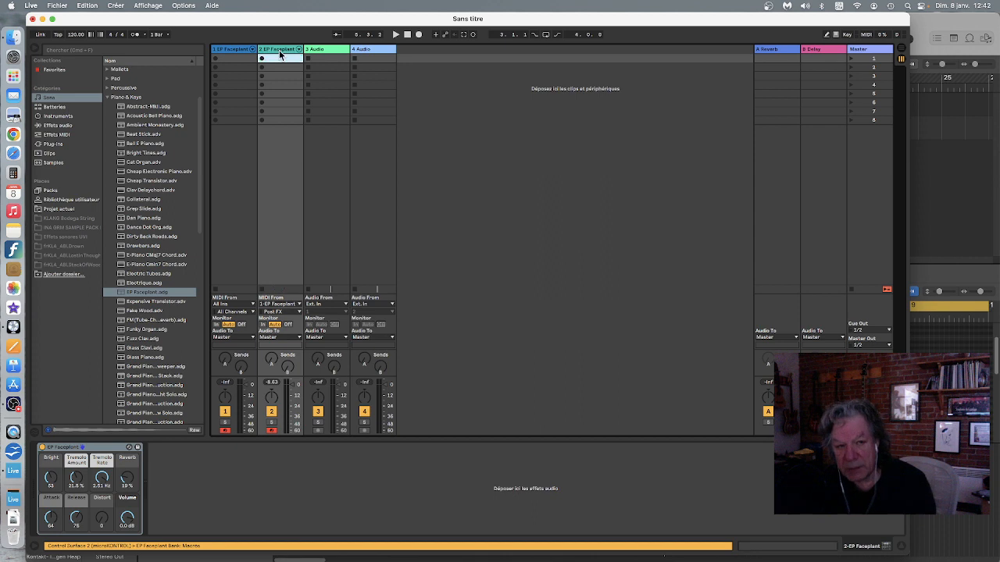
{"action": "left_click", "coordinate": [281, 48]}
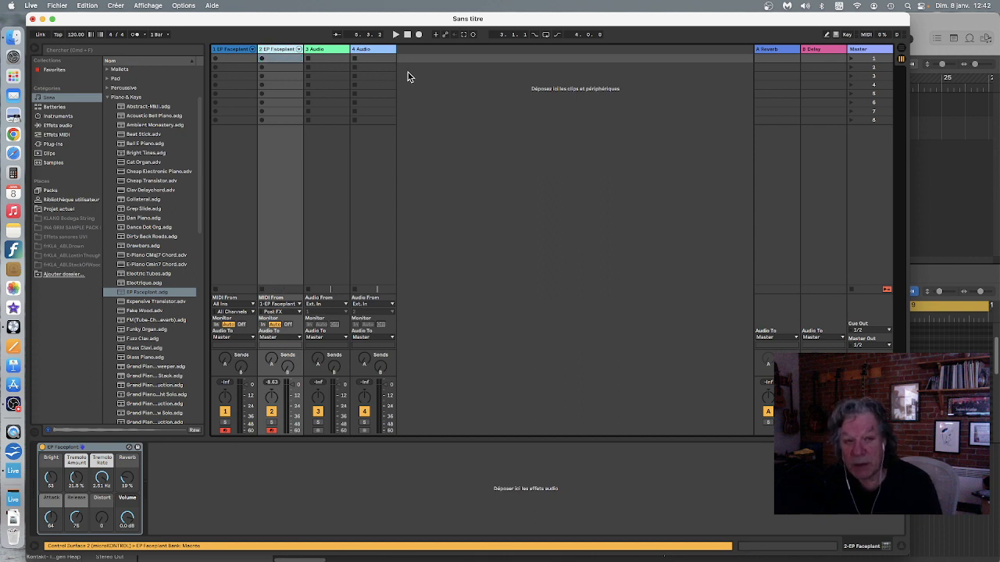
Capture the previously played MIDI as a clip on the 1 EP Faceplant track, and insert a new MIDI track after it
{"action": "left_click", "coordinate": [115, 4]}
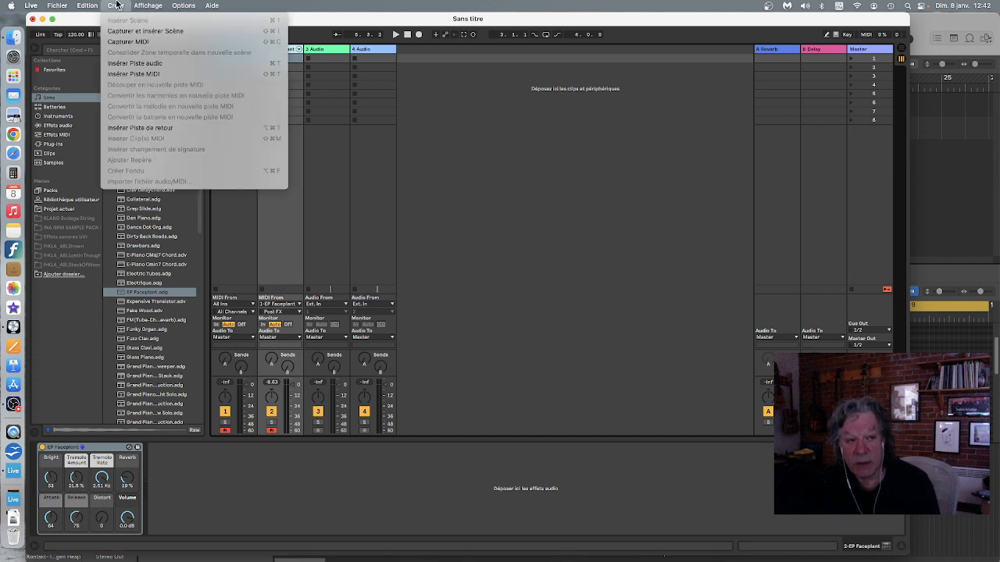
{"action": "left_click", "coordinate": [120, 41]}
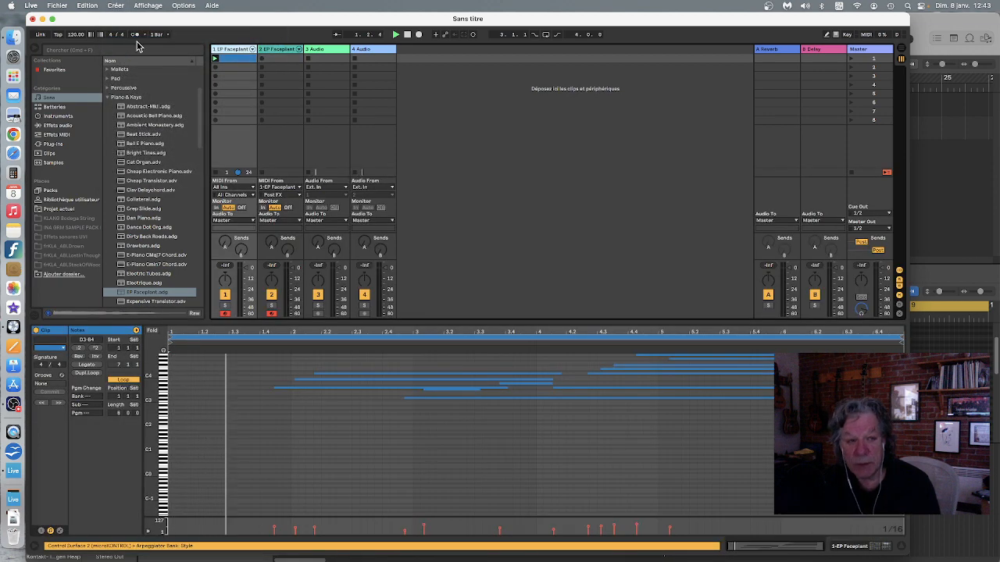
{"action": "left_click", "coordinate": [116, 5]}
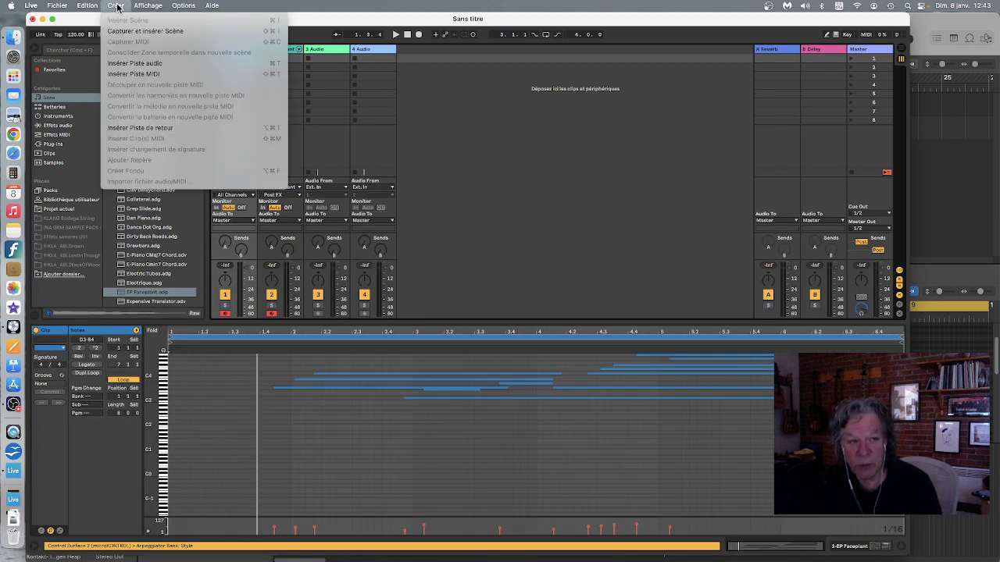
{"action": "left_click", "coordinate": [125, 76]}
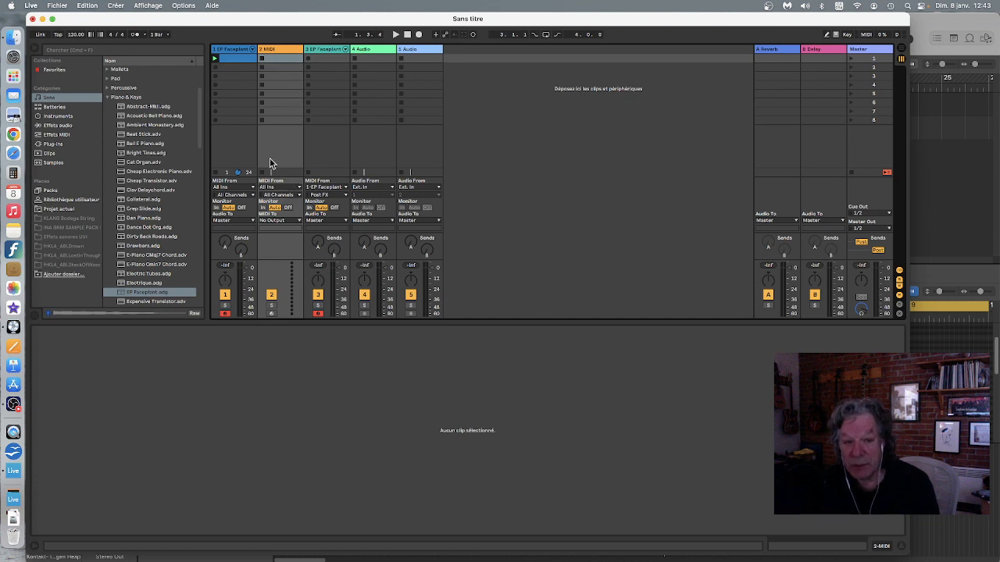
Set the 2 MIDI track to receive MIDI from 1-EP Faceplant and arm it for recording
{"action": "left_click", "coordinate": [239, 51]}
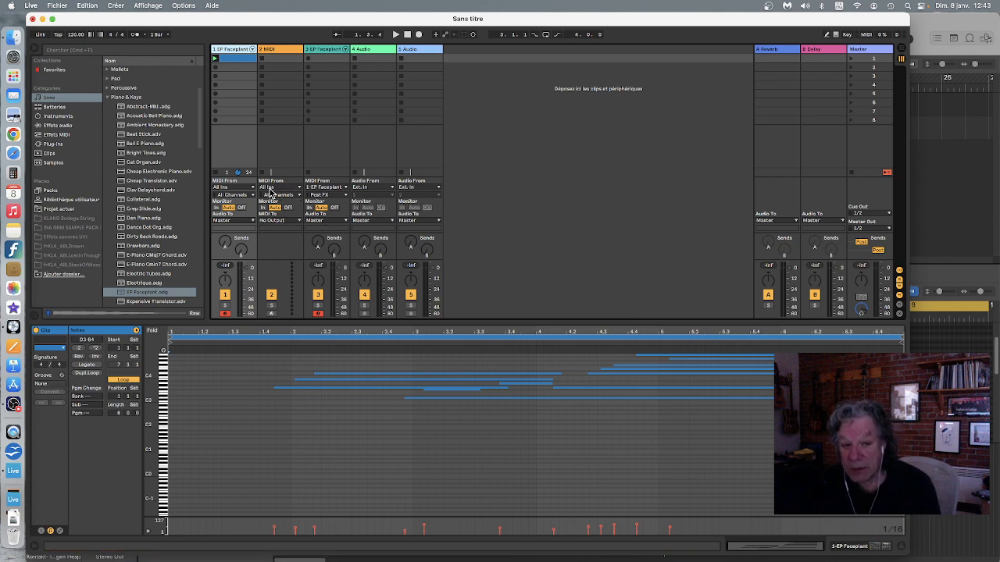
{"action": "left_click", "coordinate": [296, 191]}
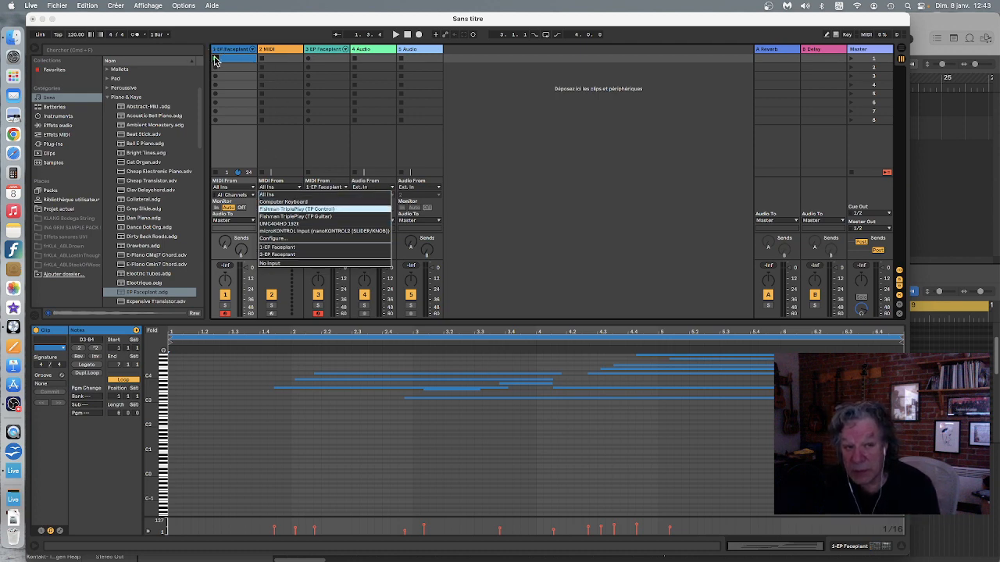
{"action": "left_click", "coordinate": [294, 246]}
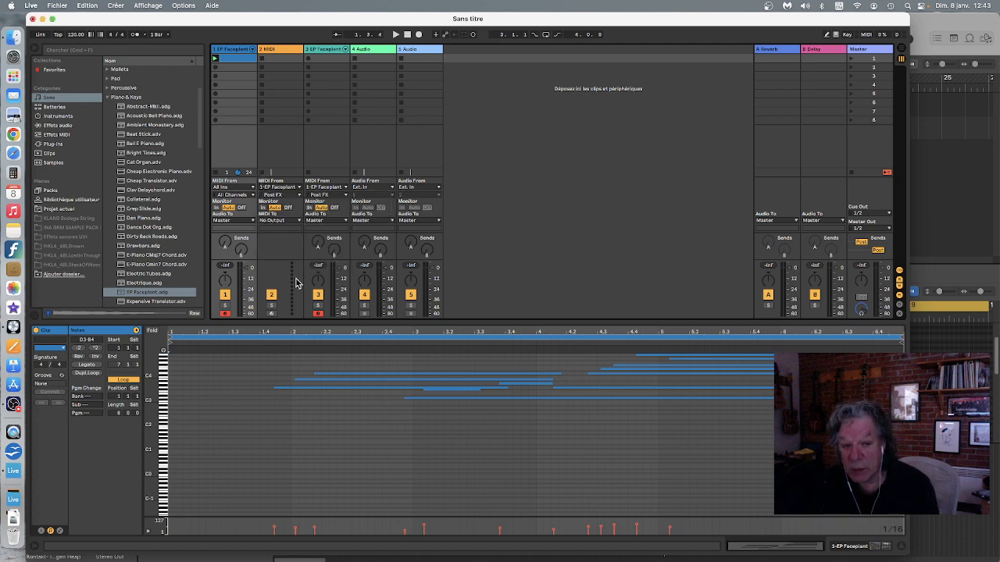
{"action": "left_click", "coordinate": [271, 314]}
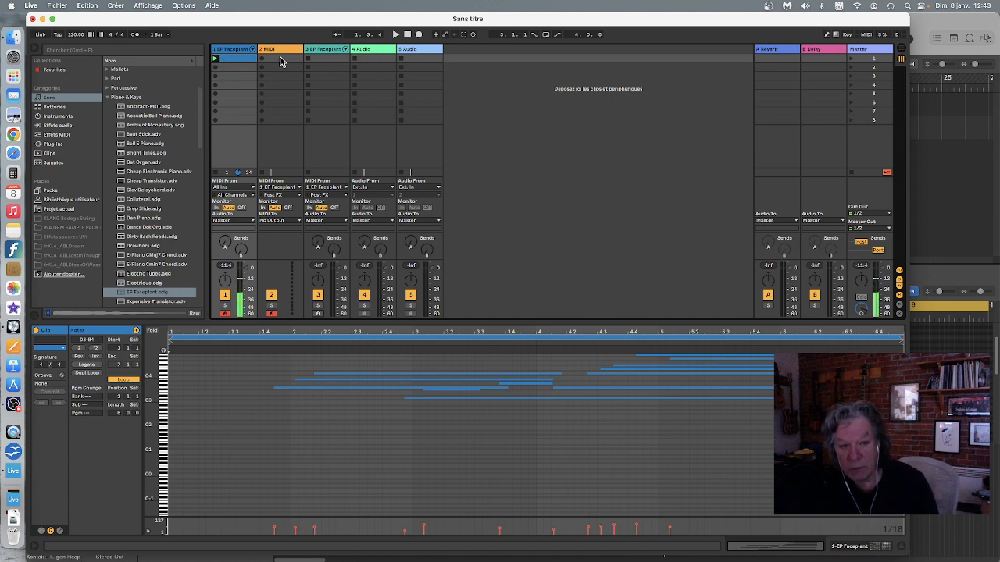
Record the arpeggiated notes into the second slot of the 2 MIDI track, and stop the clip on the 1 EP Faceplant track
{"action": "left_click", "coordinate": [264, 69]}
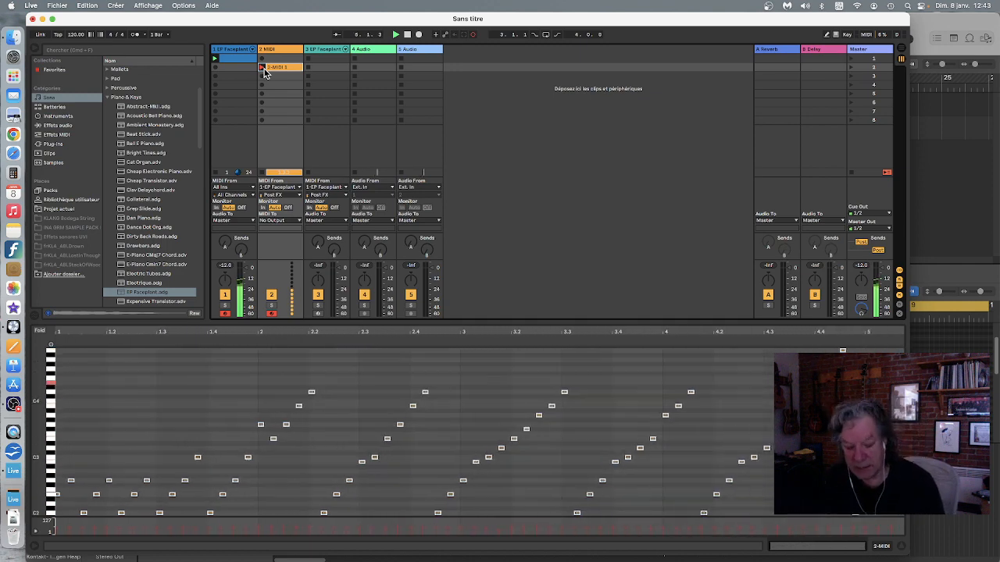
{"action": "left_click", "coordinate": [264, 72]}
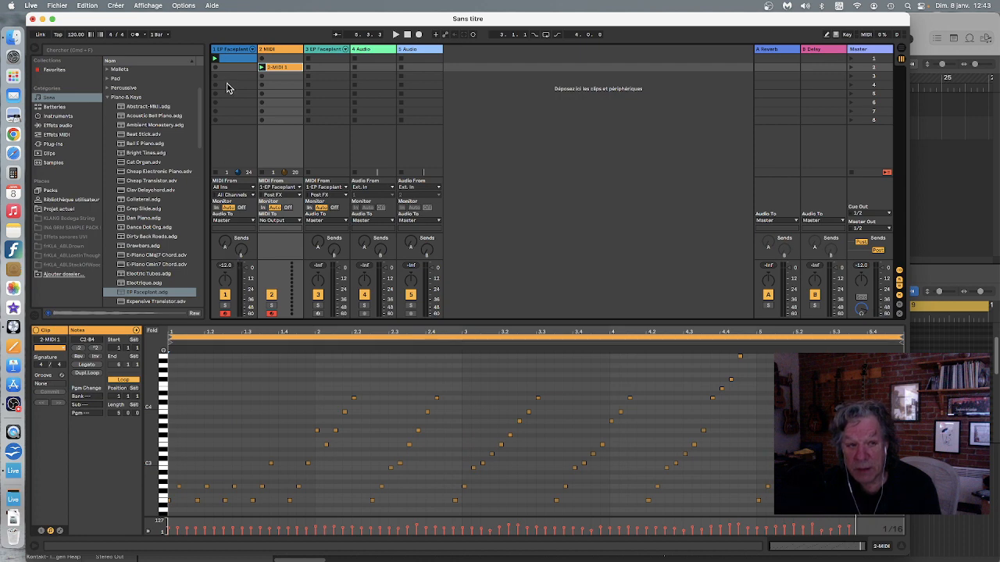
{"action": "left_click", "coordinate": [218, 173]}
Move the recorded 2-MIDI 1 clip to the second slot of the 3 EP Faceplant track and play it there
{"action": "left_click", "coordinate": [262, 67]}
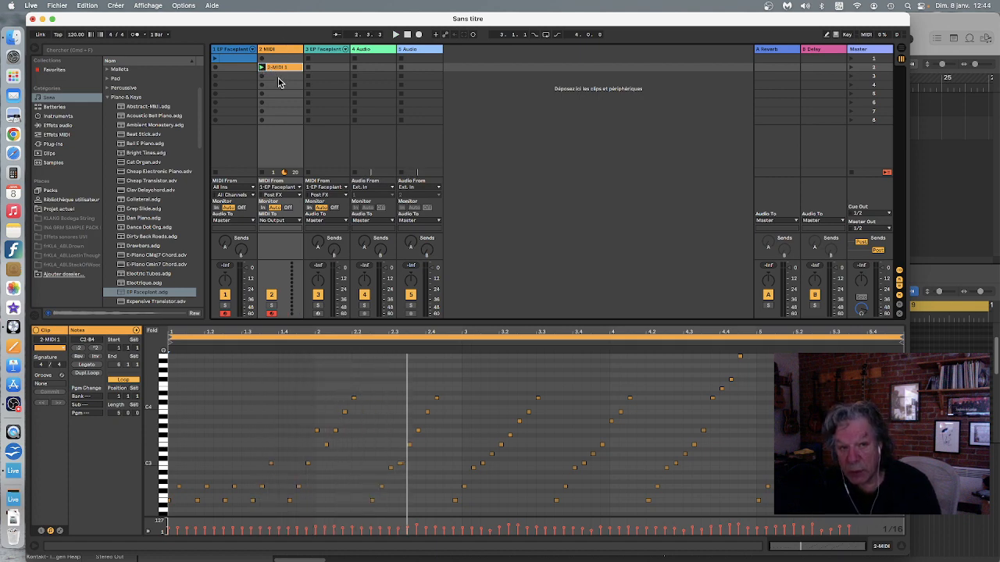
{"action": "left_click_drag", "start_coordinate": [272, 73], "coordinate": [332, 69]}
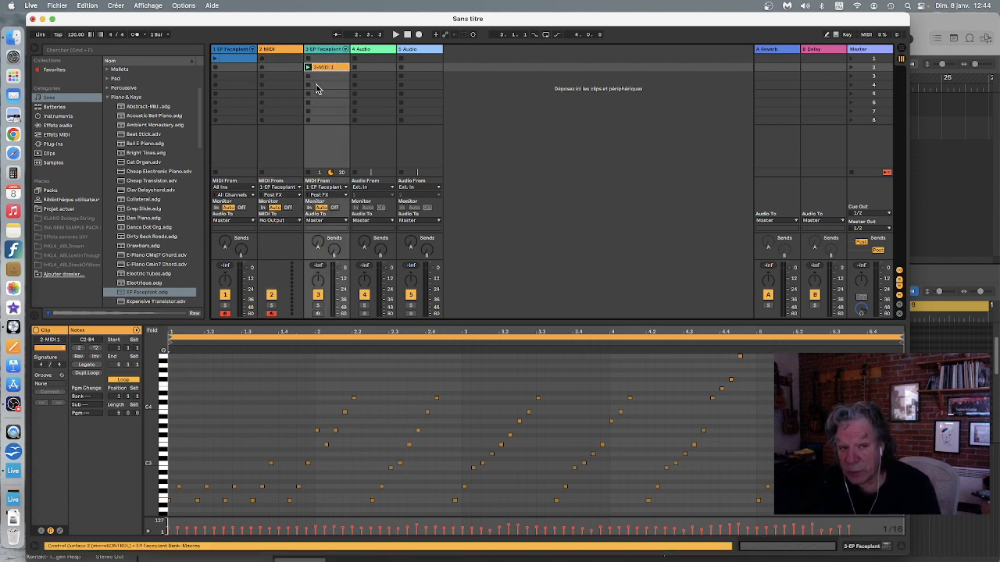
{"action": "left_click", "coordinate": [308, 68]}
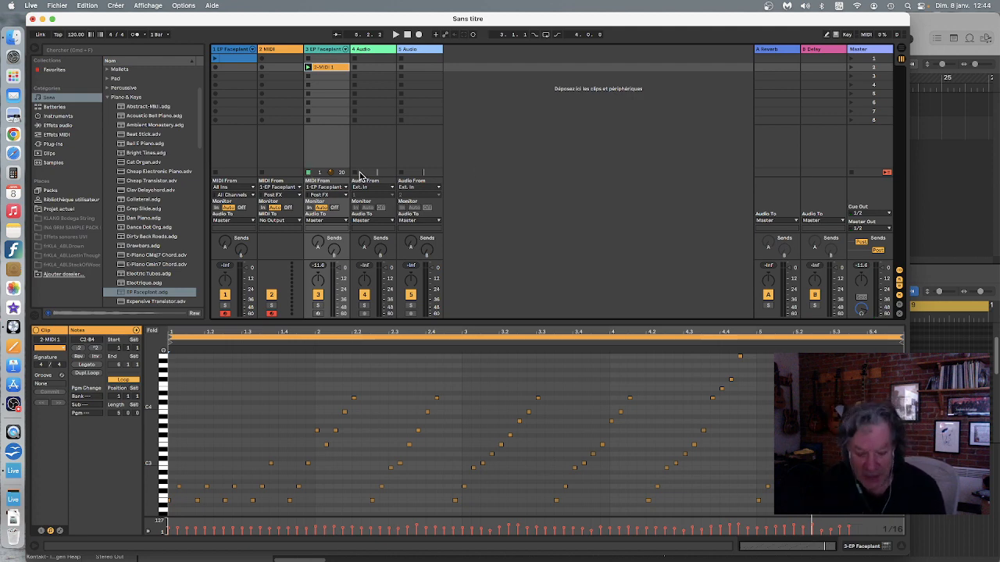
Quit Live without saving the set, and close the Arpeggiator window in Logic Pro
{"action": "key", "text": "super+q"}
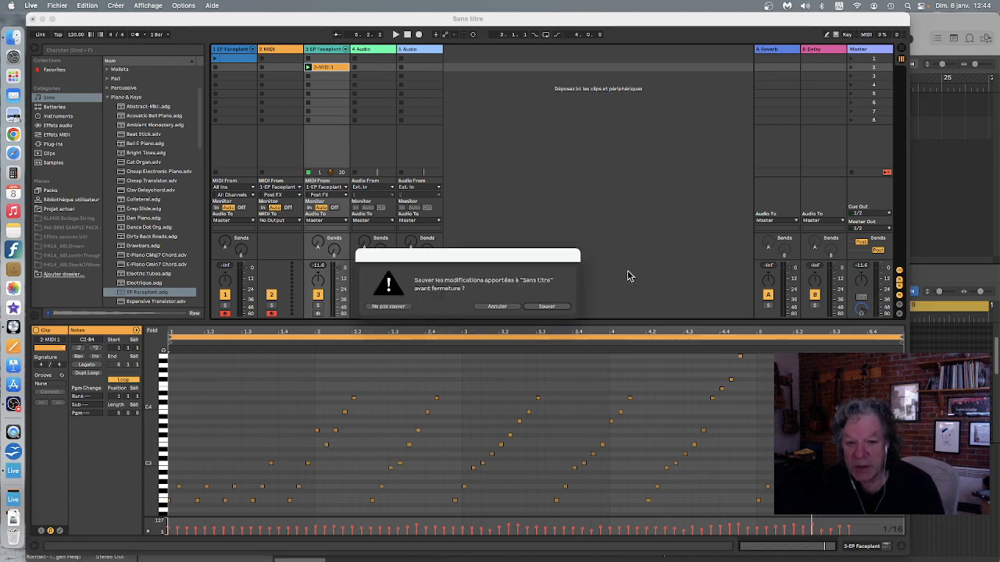
{"action": "left_click", "coordinate": [389, 307]}
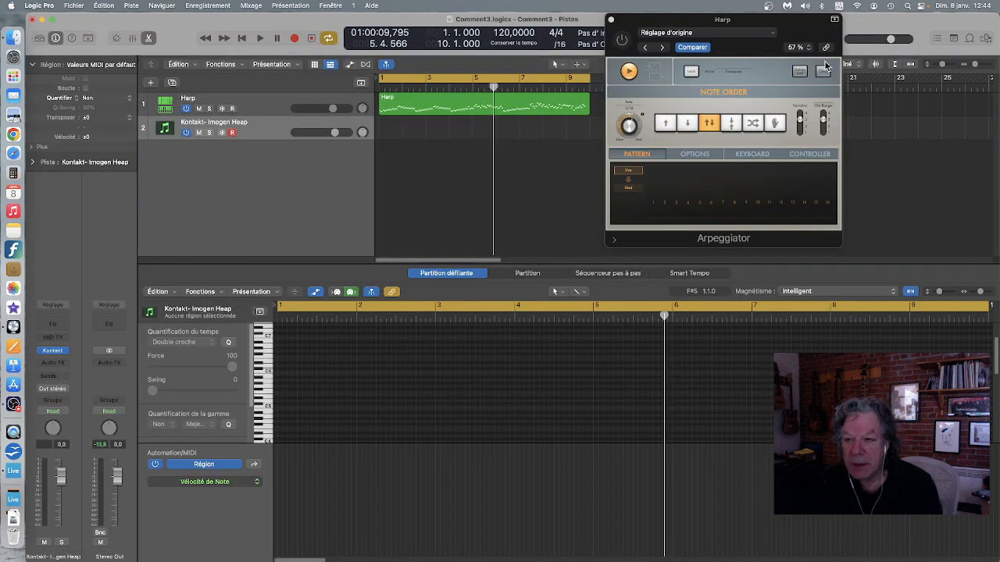
{"action": "left_click_drag", "start_coordinate": [612, 21], "coordinate": [624, 170]}
{"action": "left_click", "coordinate": [623, 168]}
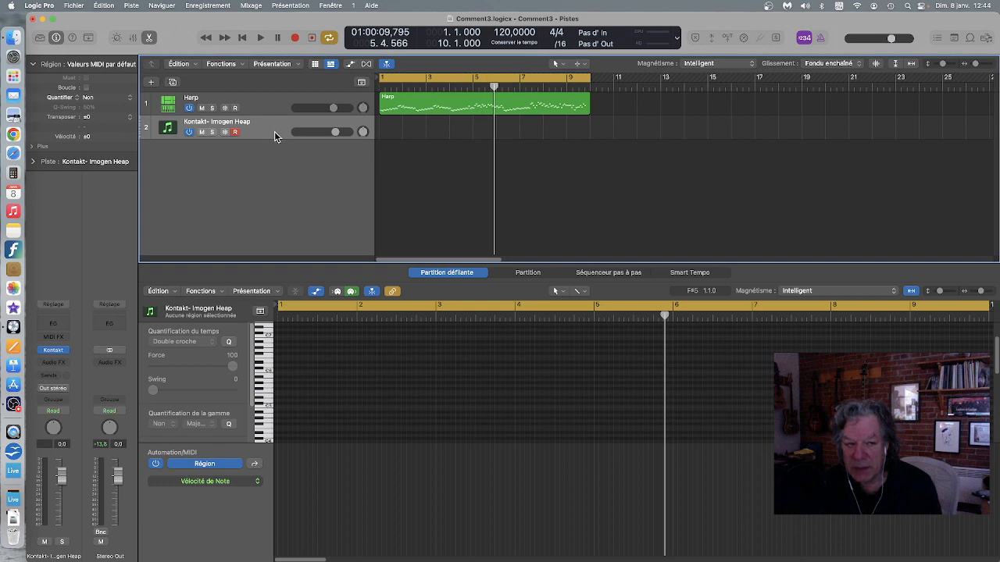
Open Kontakt on the Kontakt- Imogen Heap track and load Glockenspiel.nki from the Box of Tricks library
{"action": "left_click", "coordinate": [51, 350]}
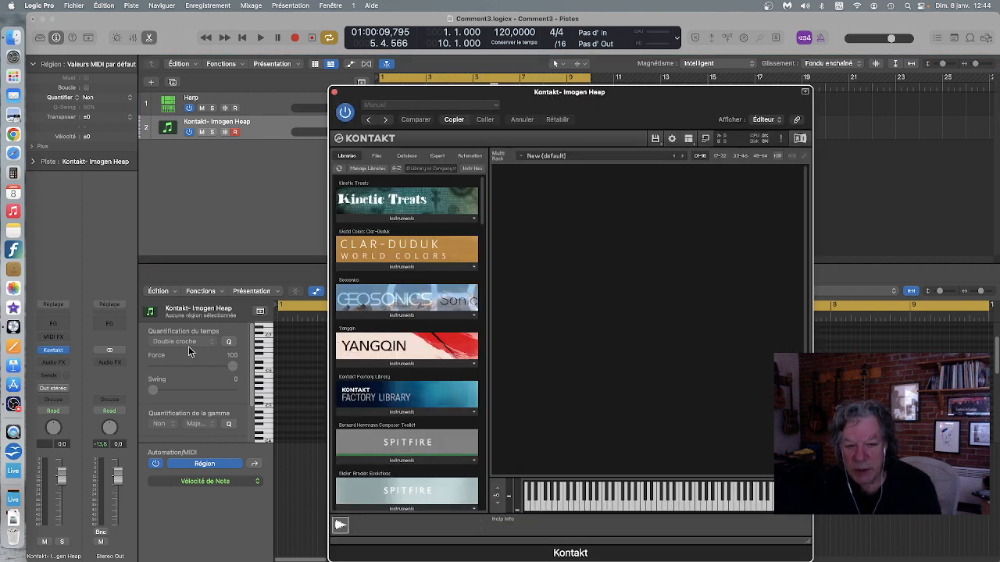
{"action": "scroll", "coordinate": [418, 354], "scroll_direction": "down", "scroll_amount": 10}
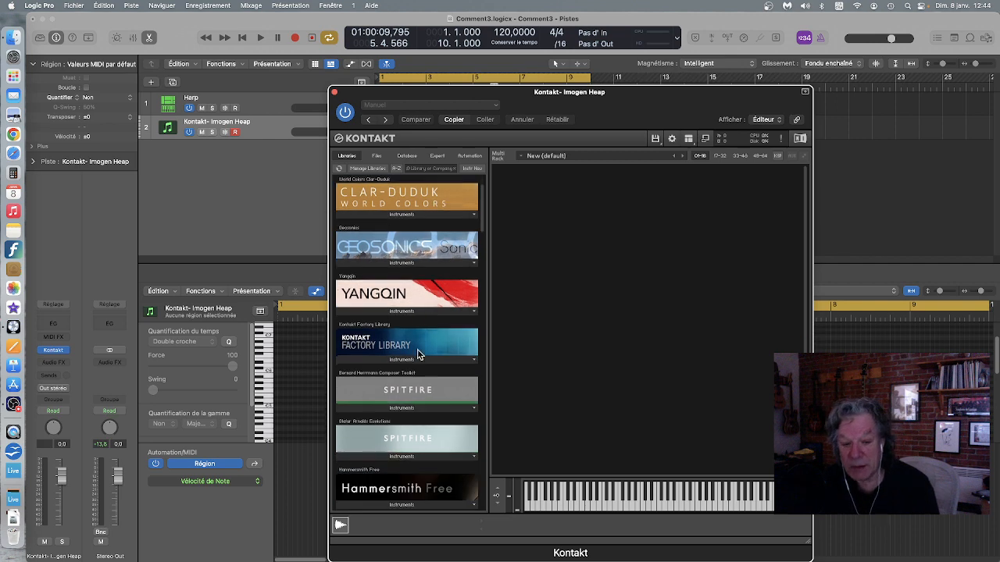
{"action": "scroll", "coordinate": [417, 354], "scroll_direction": "down", "scroll_amount": 5}
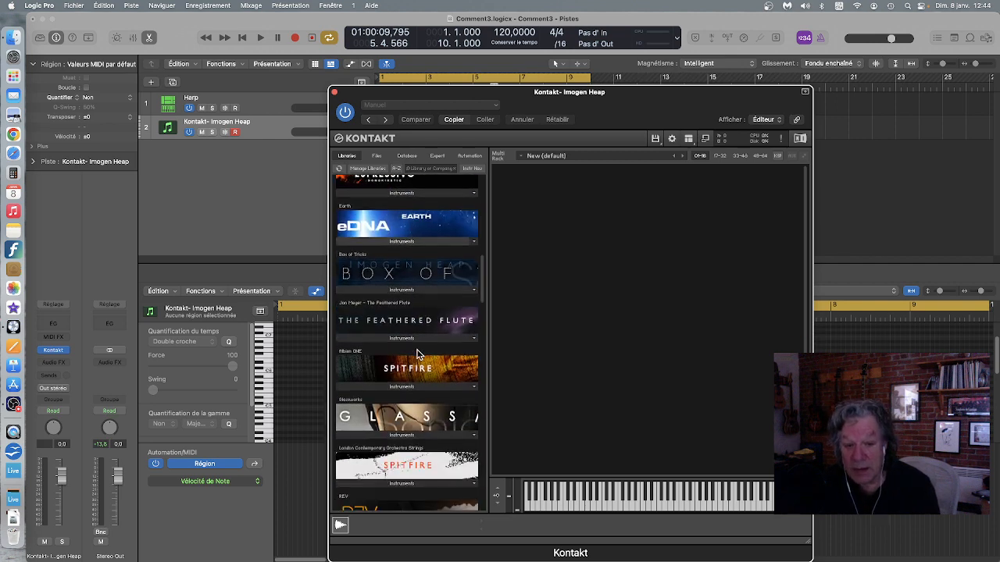
{"action": "left_click", "coordinate": [403, 291]}
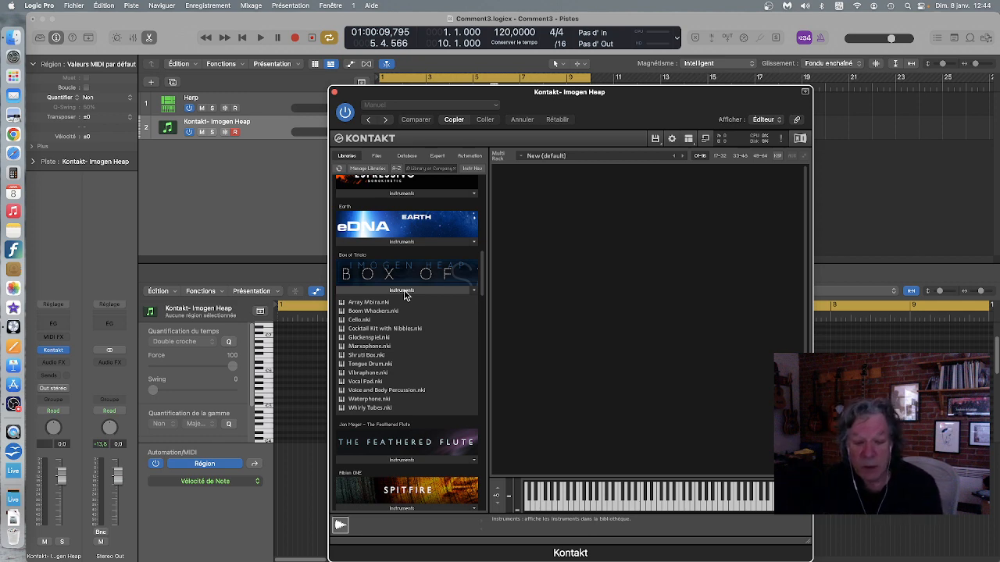
{"action": "left_click", "coordinate": [366, 339]}
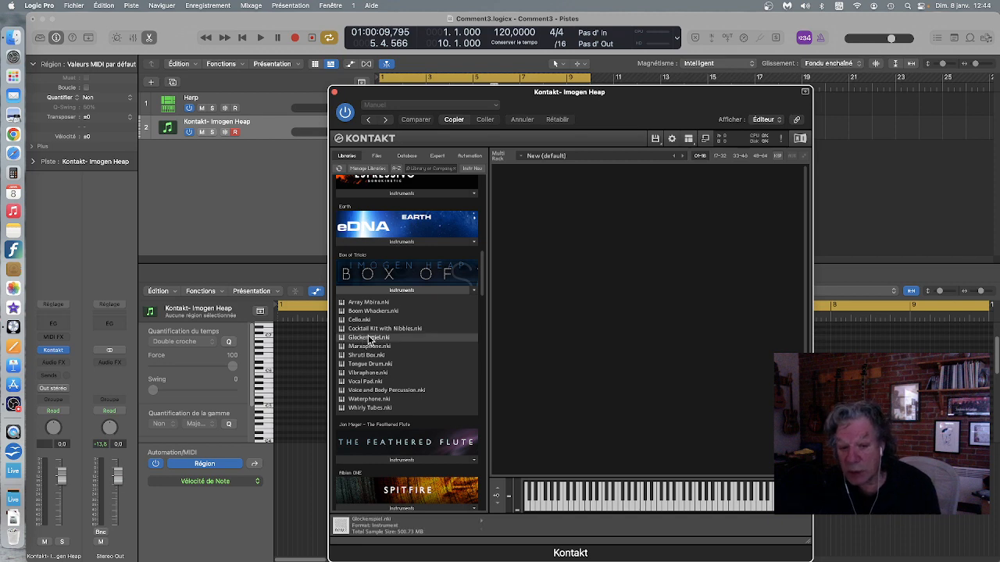
{"action": "left_click_drag", "start_coordinate": [370, 339], "coordinate": [532, 314]}
{"action": "left_click_drag", "start_coordinate": [532, 310], "coordinate": [532, 310]}
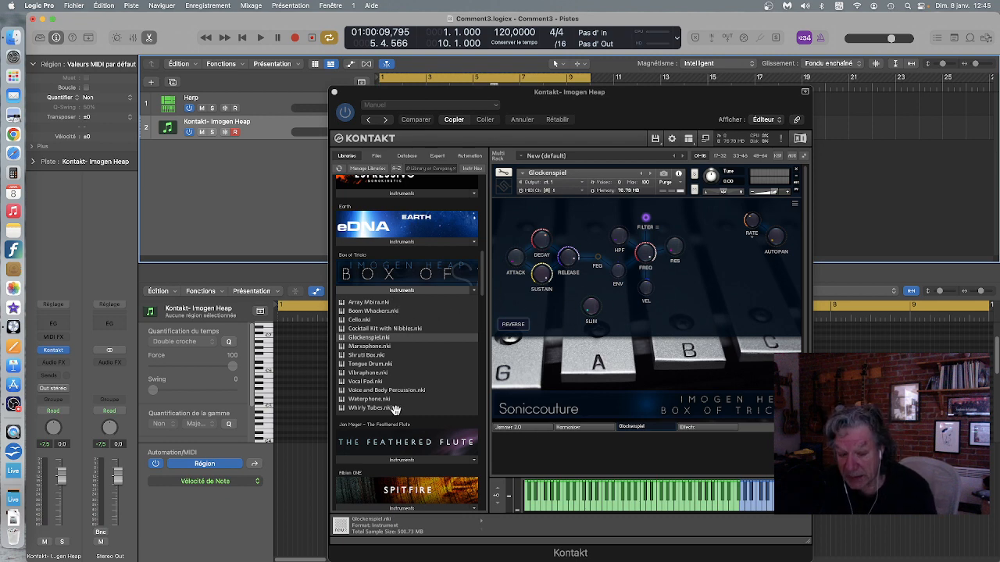
Turn on the Jammer in the Glockenspiel's Jammer 2.0 section
{"action": "left_click", "coordinate": [514, 427]}
{"action": "left_click", "coordinate": [516, 428]}
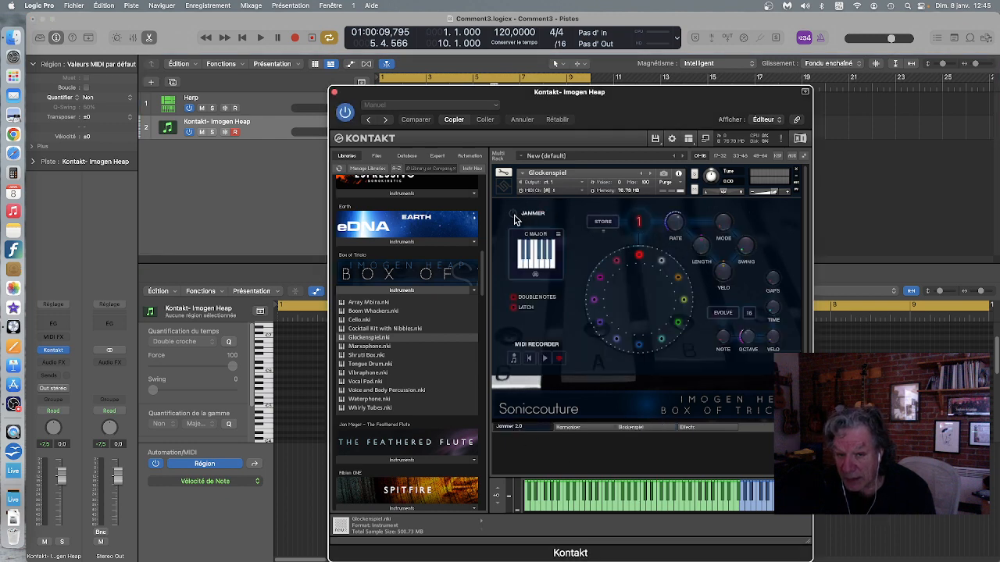
{"action": "left_click", "coordinate": [513, 213]}
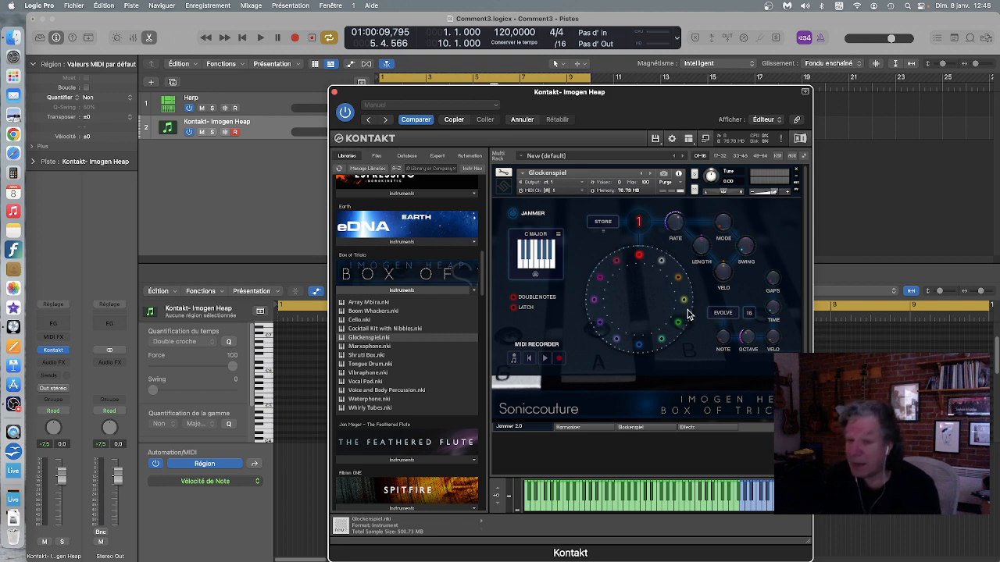
{"action": "left_click_drag", "start_coordinate": [625, 253], "coordinate": [598, 278]}
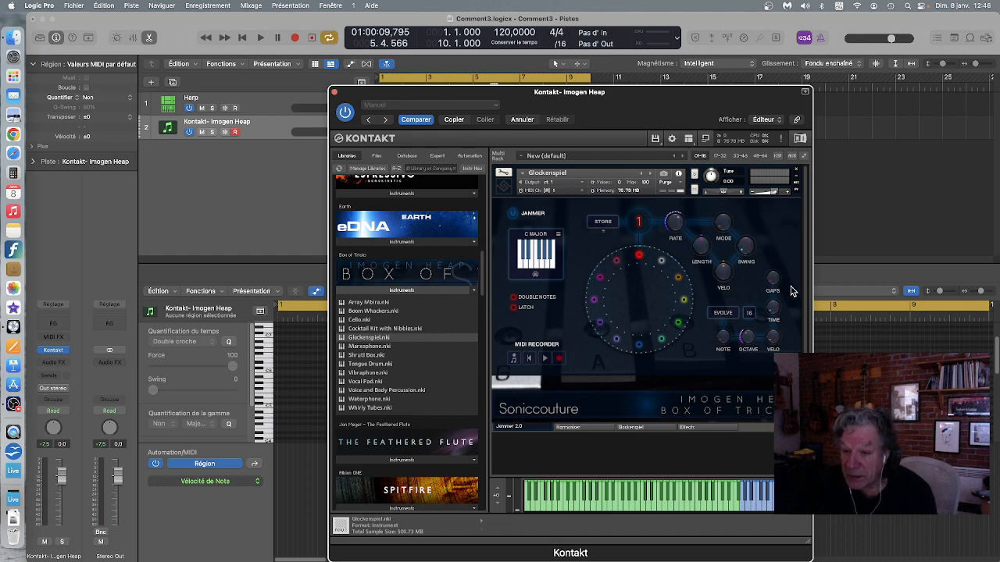
Record the Jammer's notes with its MIDI Recorder and export them as a region onto the Kontakt- Imogen Heap track
{"action": "left_click", "coordinate": [559, 360]}
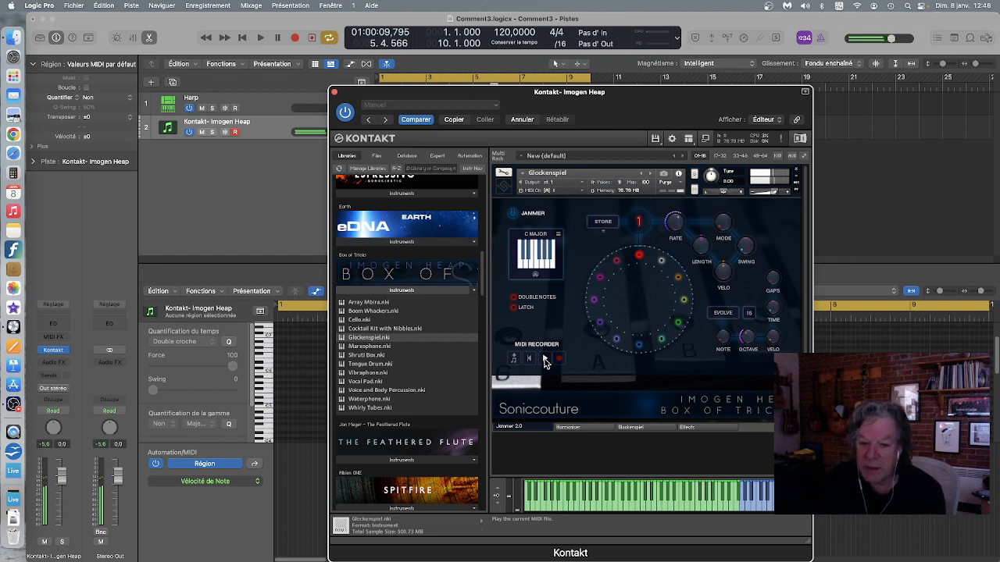
{"action": "left_click_drag", "start_coordinate": [555, 92], "coordinate": [725, 92]}
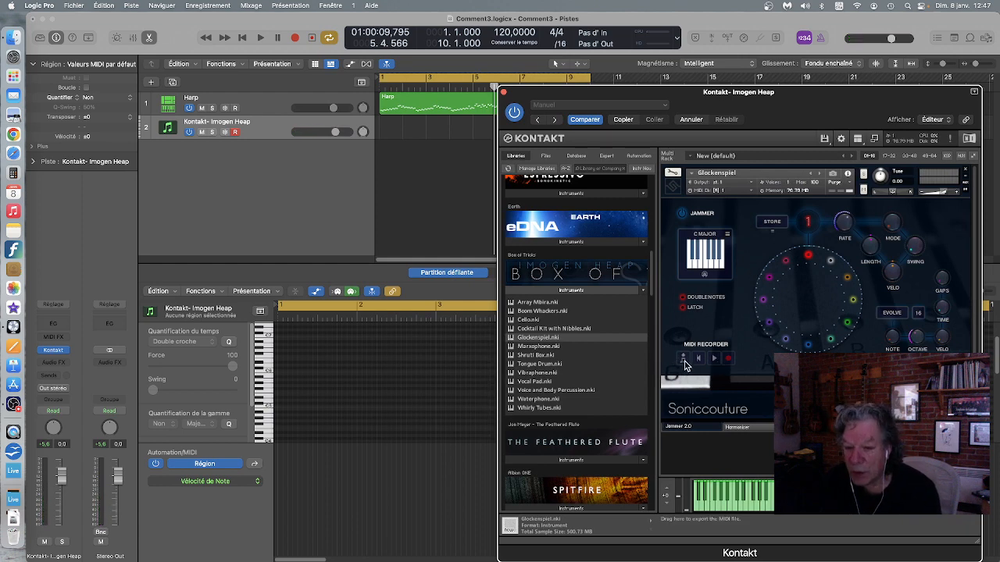
{"action": "left_click_drag", "start_coordinate": [685, 363], "coordinate": [415, 128]}
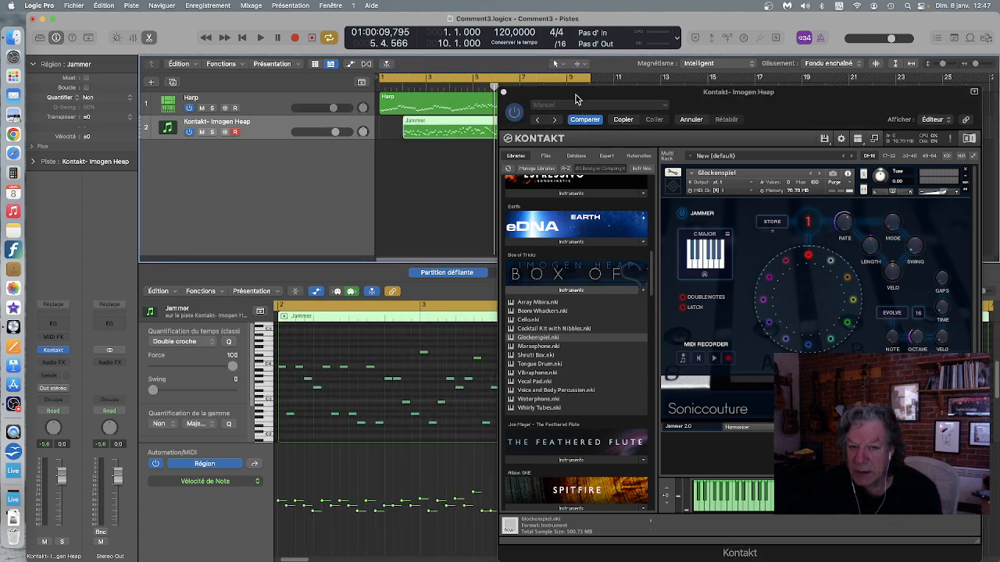
Uncover the arrangement, then move the Harp region to about bar 11 and the Jammer region to bar 1
{"action": "left_click_drag", "start_coordinate": [576, 91], "coordinate": [707, 295]}
{"action": "left_click_drag", "start_coordinate": [495, 99], "coordinate": [735, 100]}
{"action": "left_click_drag", "start_coordinate": [458, 122], "coordinate": [426, 122]}
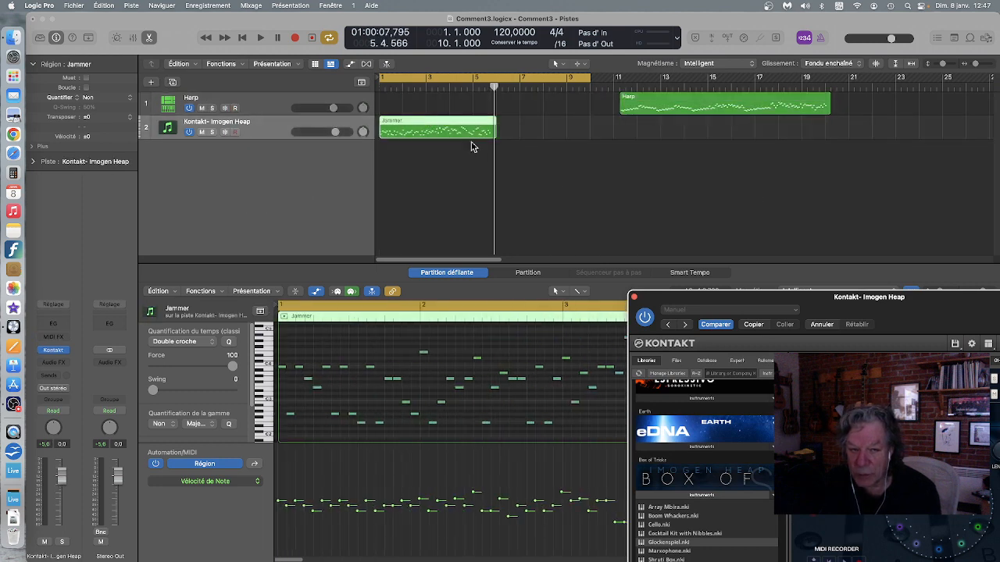
Play back the Jammer region from the start of the project
{"action": "key", "text": "Return"}
{"action": "key", "text": "space"}
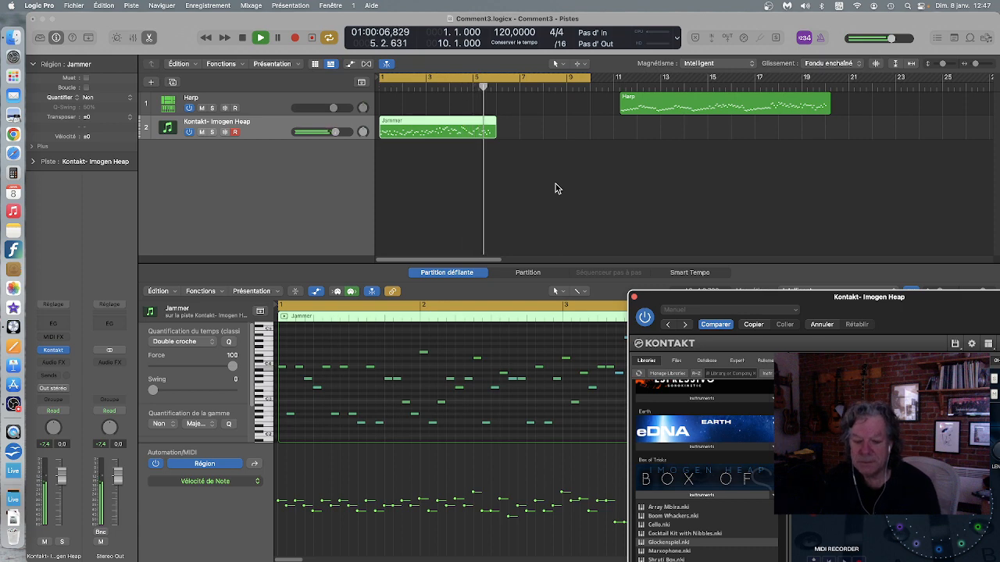
{"action": "key", "text": "space"}
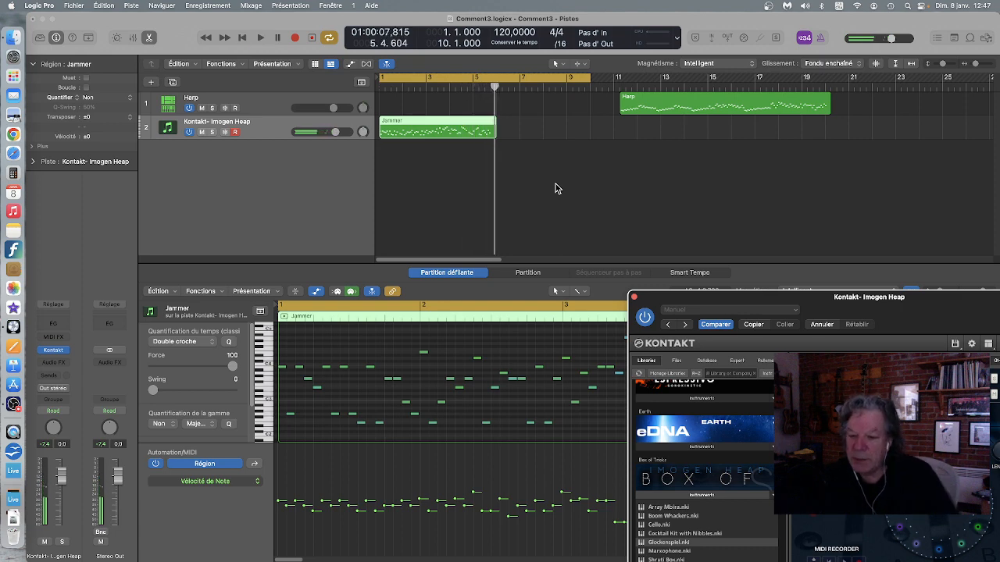
Replace the Glockenspiel in Kontakt with Voice and Body Percussion.nki from Box of Tricks
{"action": "left_click_drag", "start_coordinate": [900, 309], "coordinate": [567, 104]}
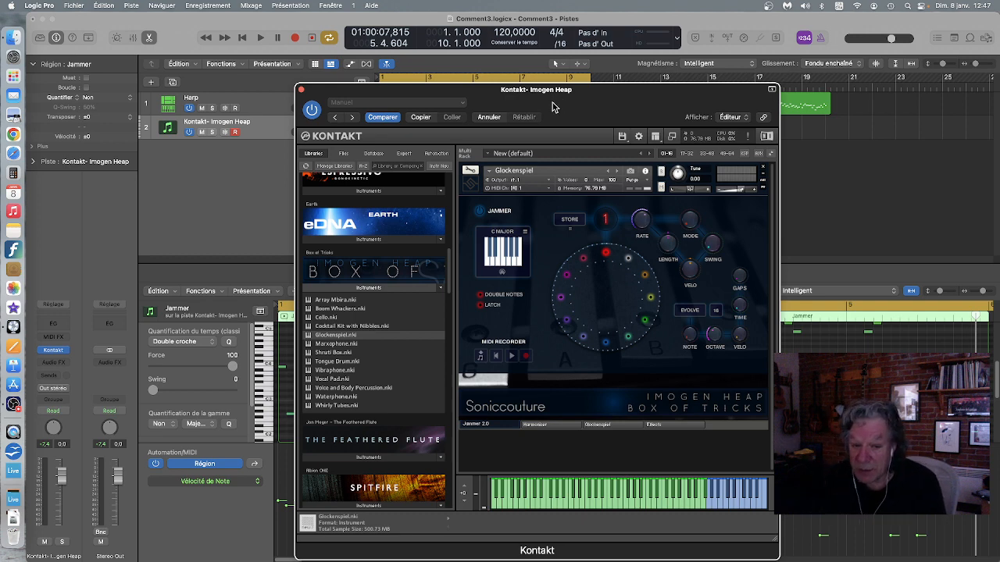
{"action": "left_click_drag", "start_coordinate": [346, 388], "coordinate": [544, 176]}
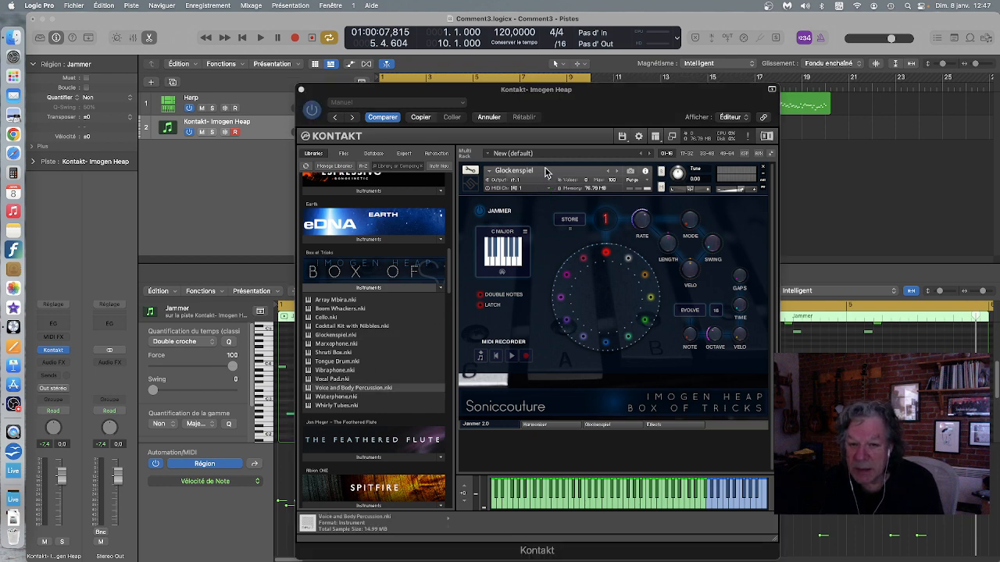
{"action": "left_click", "coordinate": [552, 214]}
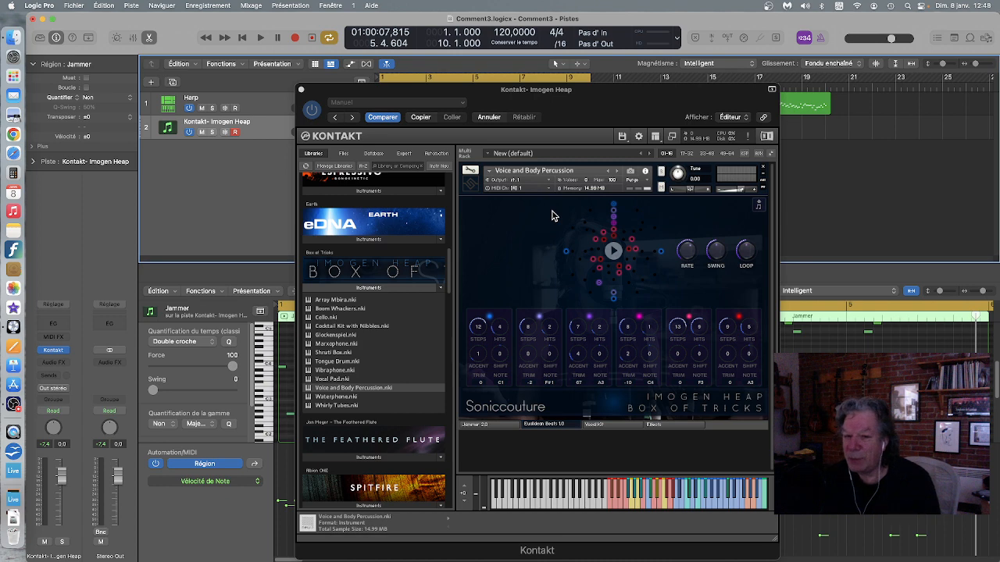
Audition the Euclidean Beats pattern with the Kontakt track's volume lowered to -5.8 and the first lane's steps set to 9
{"action": "left_click", "coordinate": [614, 251]}
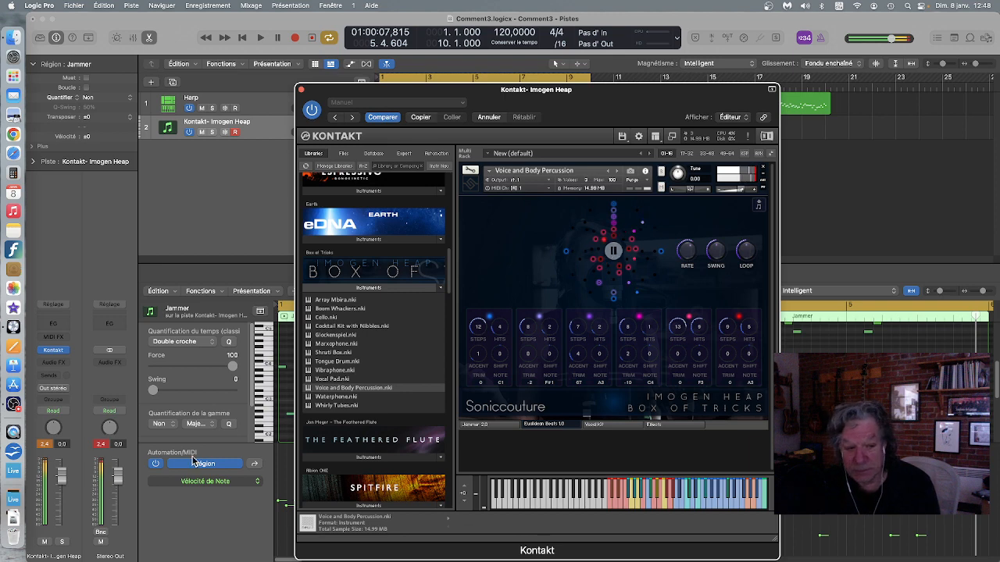
{"action": "left_click_drag", "start_coordinate": [62, 480], "coordinate": [62, 500]}
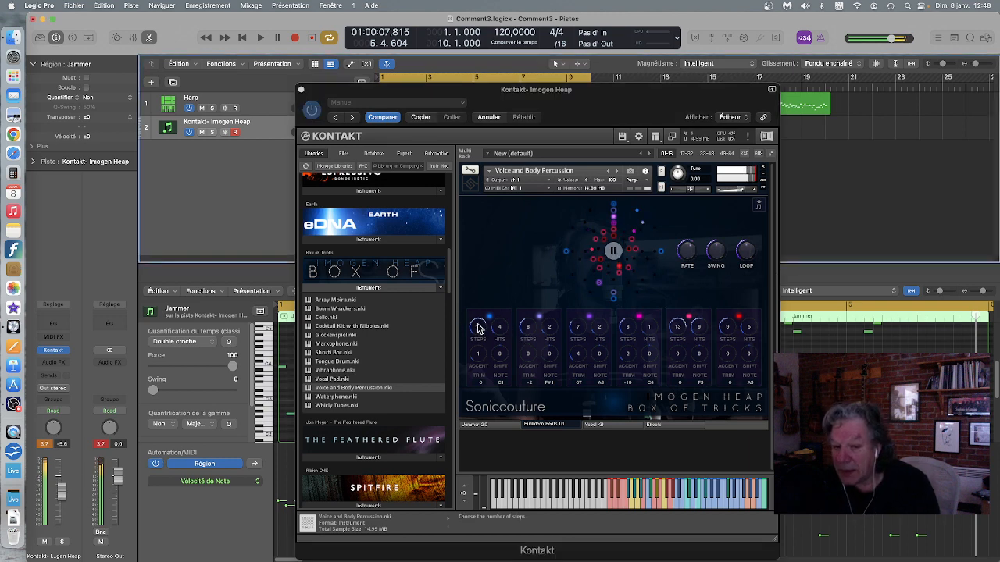
{"action": "left_click_drag", "start_coordinate": [478, 329], "coordinate": [478, 356]}
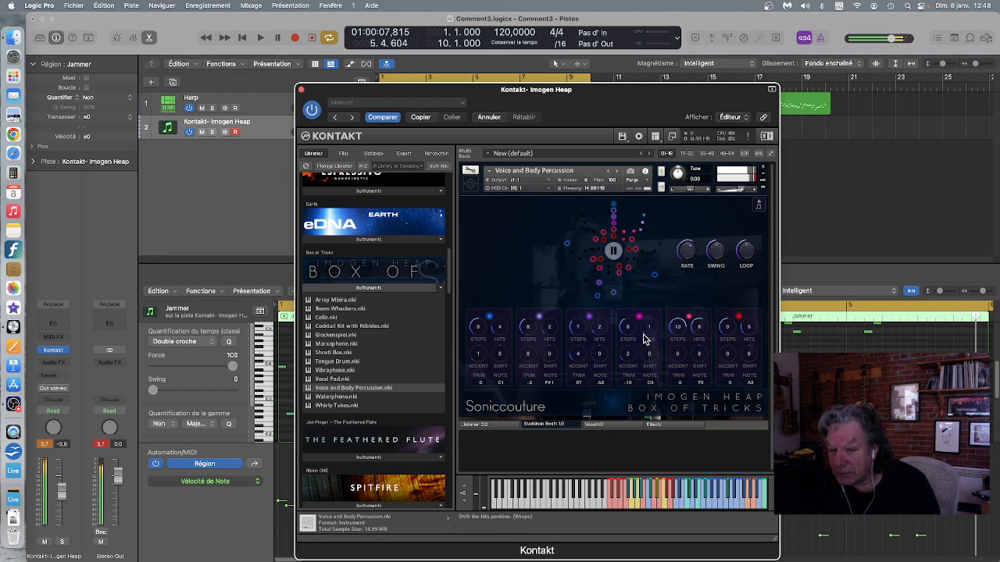
{"action": "scroll", "coordinate": [574, 328], "scroll_direction": "up", "scroll_amount": 3}
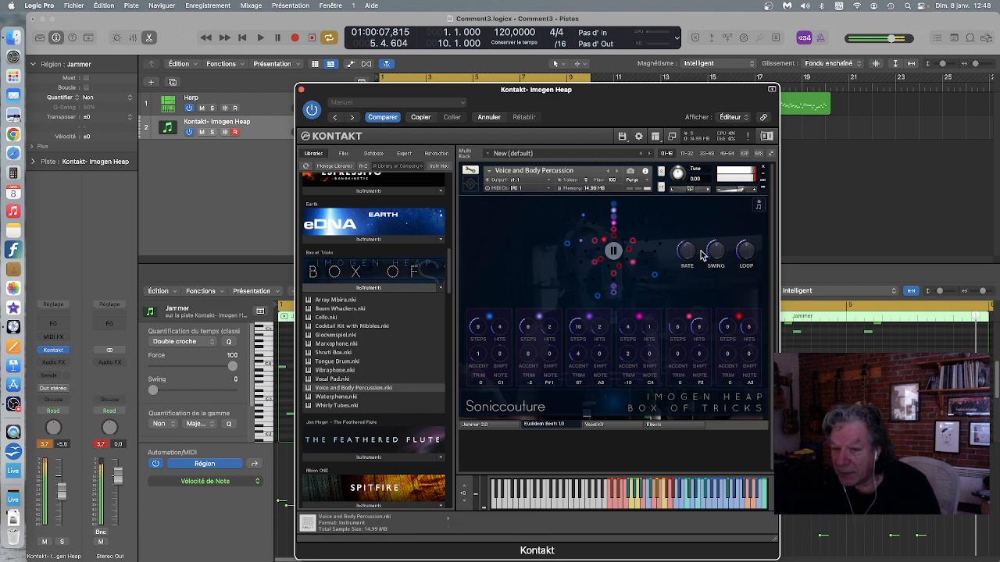
{"action": "left_click", "coordinate": [613, 251]}
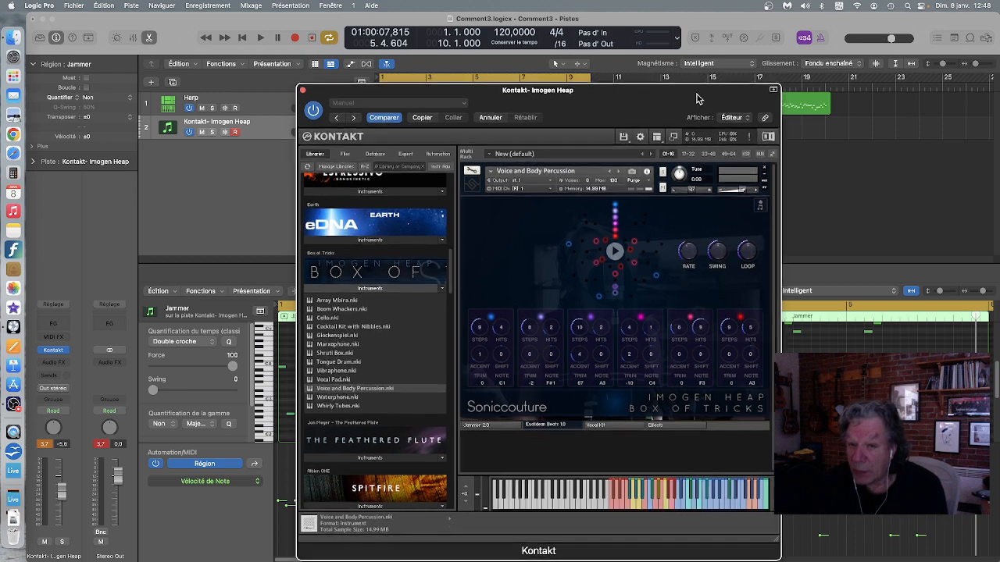
Replace Voice and Body Percussion in Kontakt with Glockenspiel.nki from Box of Tricks, discarding the loaded instrument's changes
{"action": "left_click_drag", "start_coordinate": [693, 92], "coordinate": [851, 218]}
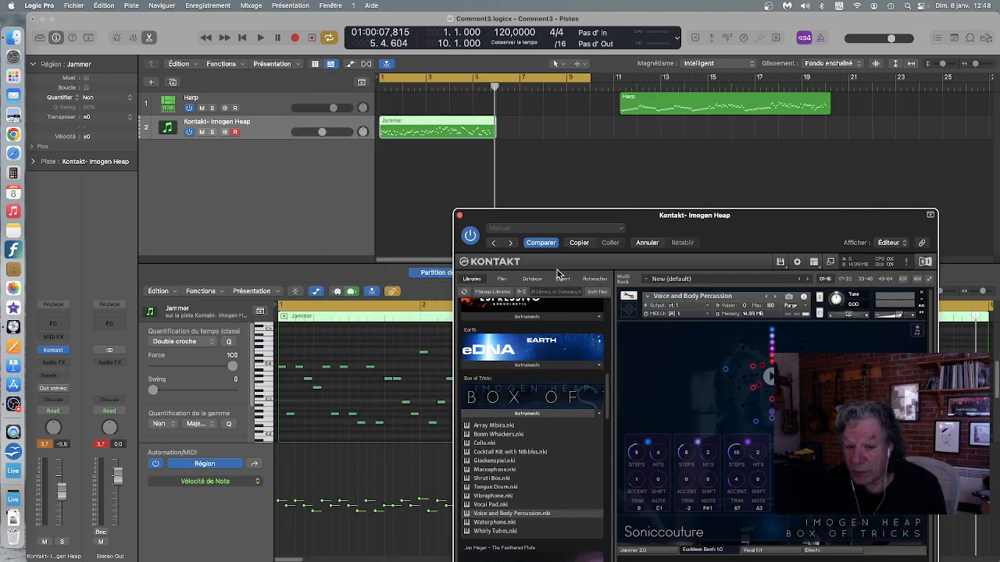
{"action": "left_click", "coordinate": [501, 462]}
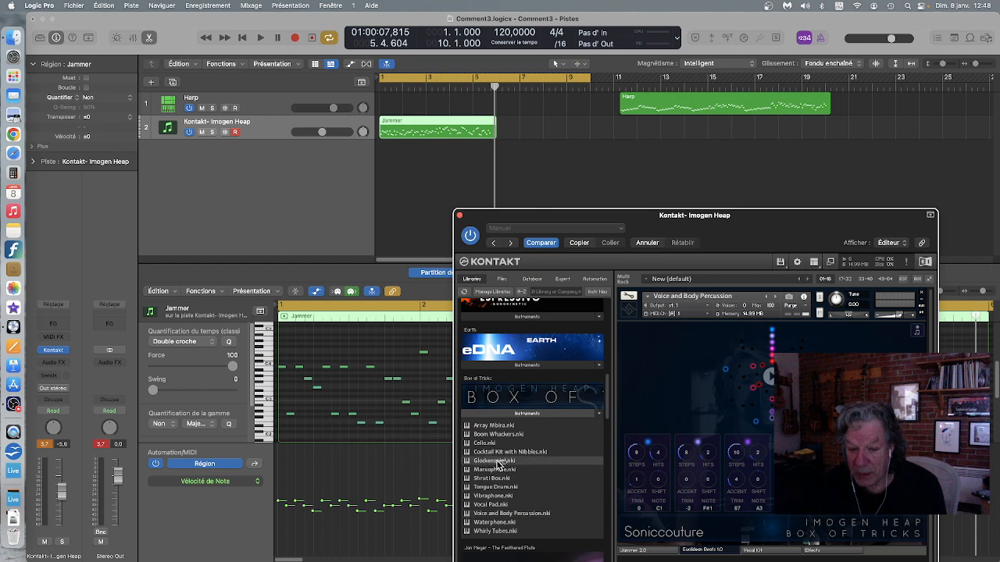
{"action": "left_click_drag", "start_coordinate": [484, 464], "coordinate": [708, 304]}
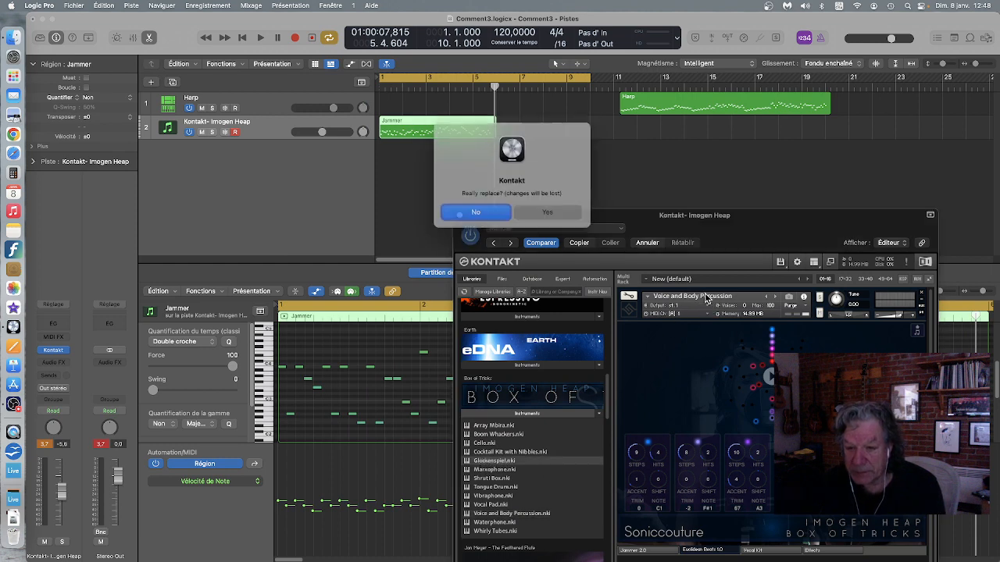
{"action": "left_click", "coordinate": [557, 211]}
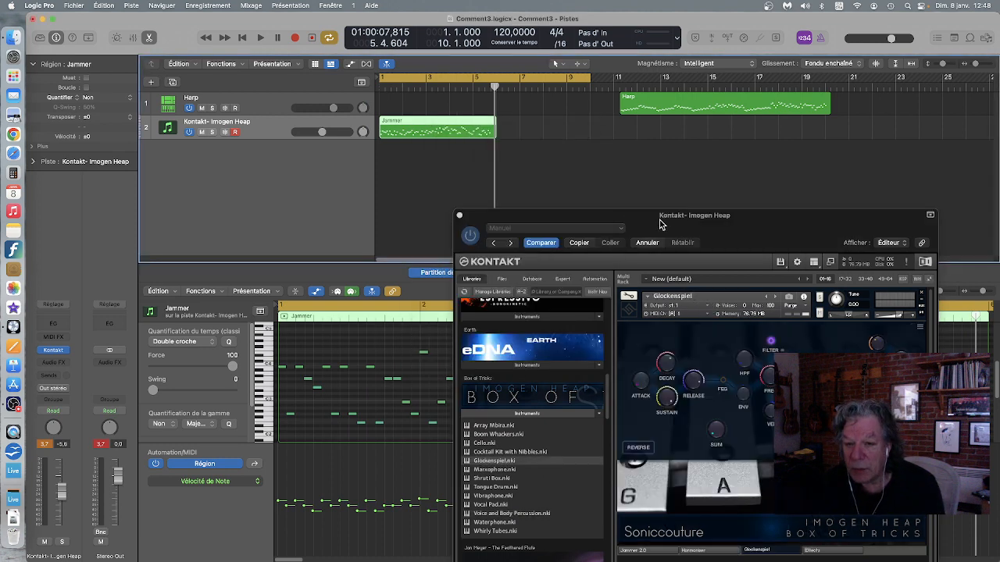
Audition the opening of the Jammer region from the project start with the Glockenspiel, then stop playback
{"action": "left_click_drag", "start_coordinate": [662, 219], "coordinate": [758, 137]}
{"action": "key", "text": "Return"}
{"action": "key", "text": "space"}
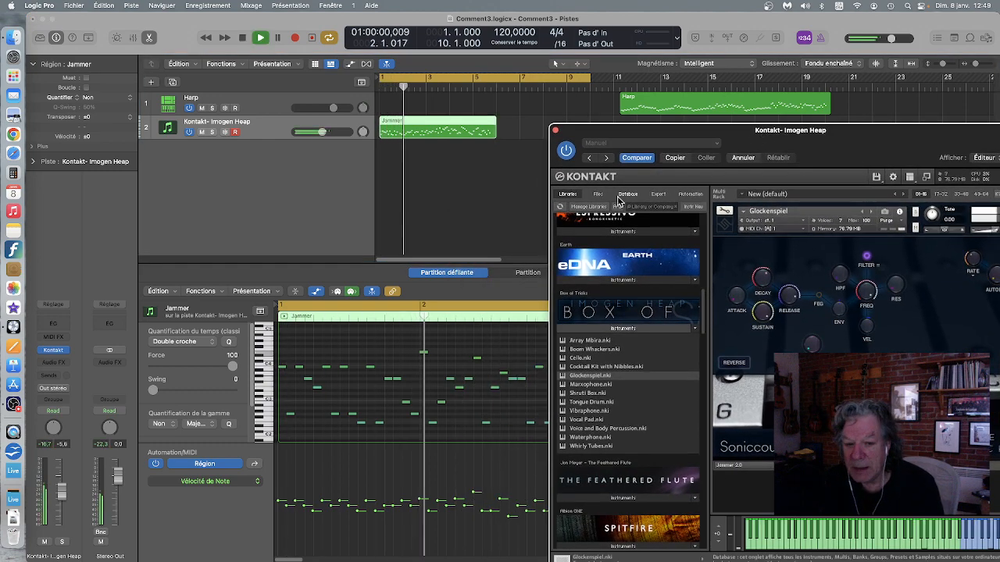
{"action": "key", "text": "space"}
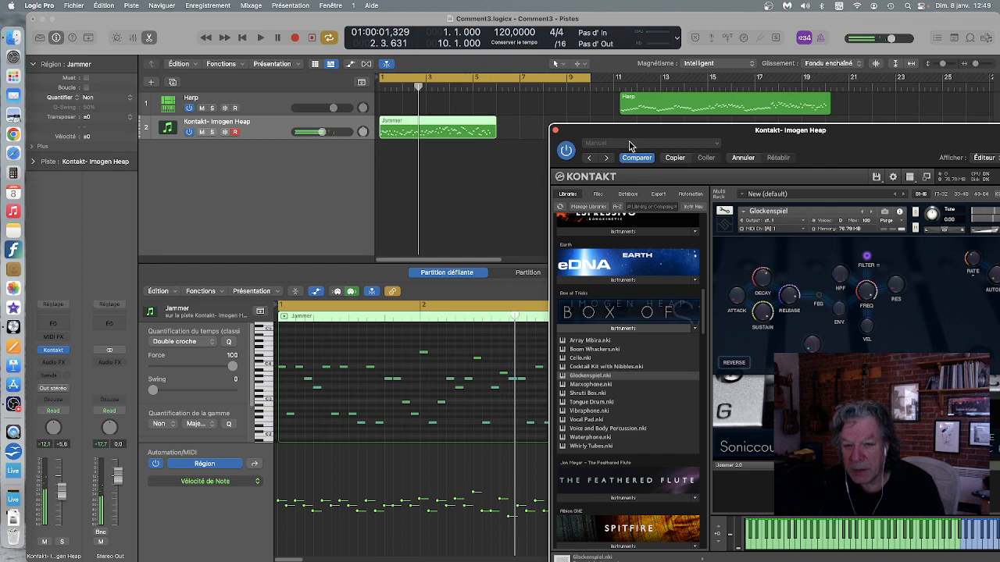
Uncover the Jammer region's notes to examine them, then bring the Kontakt window back into view and start playback again
{"action": "left_click_drag", "start_coordinate": [629, 134], "coordinate": [947, 175]}
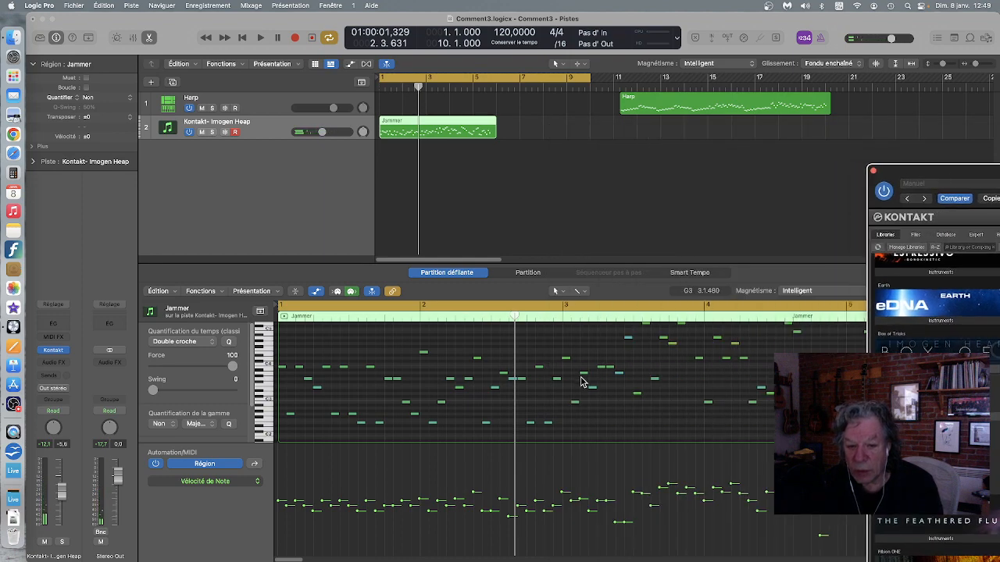
{"action": "scroll", "coordinate": [584, 381], "scroll_direction": "down", "scroll_amount": 2}
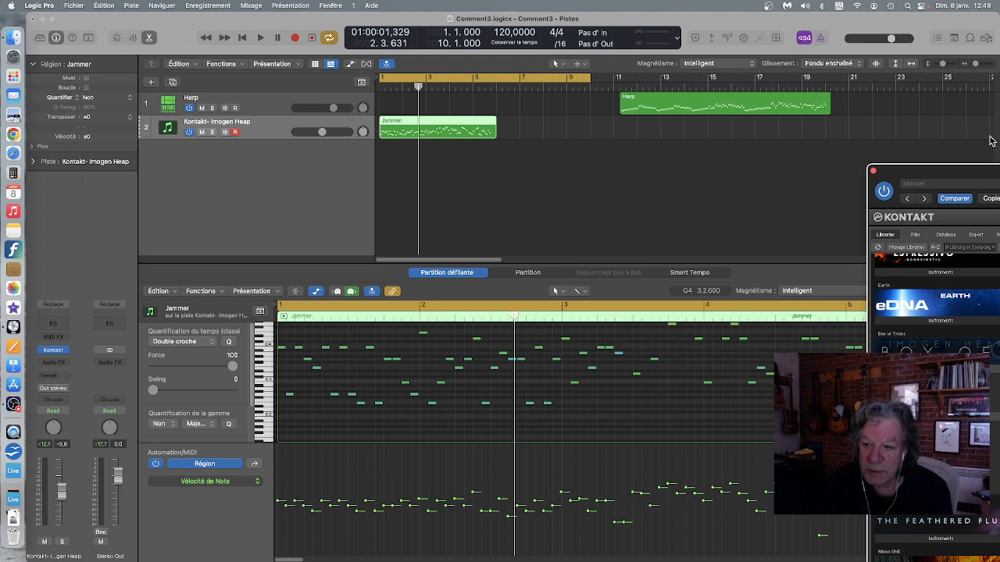
{"action": "left_click_drag", "start_coordinate": [952, 181], "coordinate": [539, 137]}
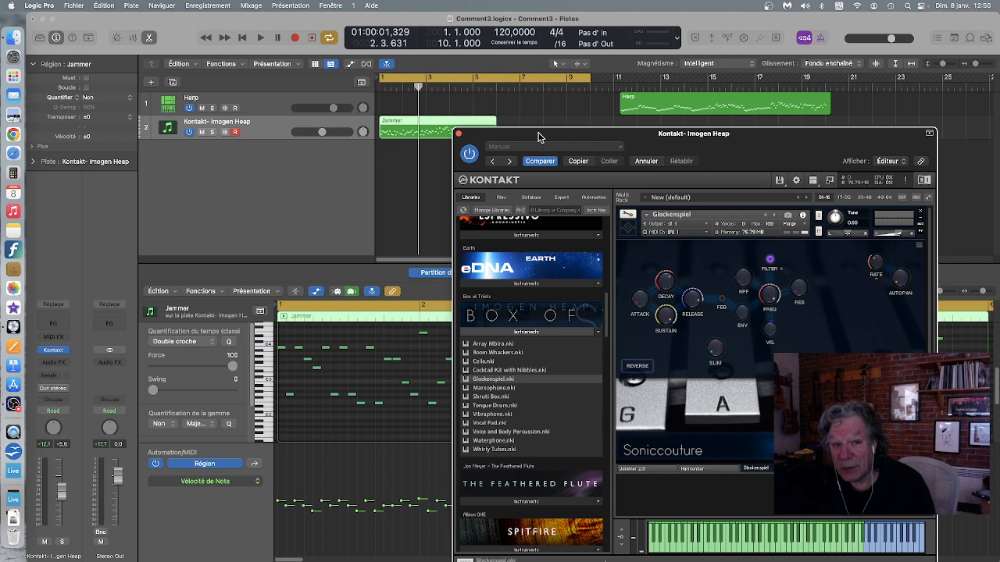
{"action": "key", "text": "space"}
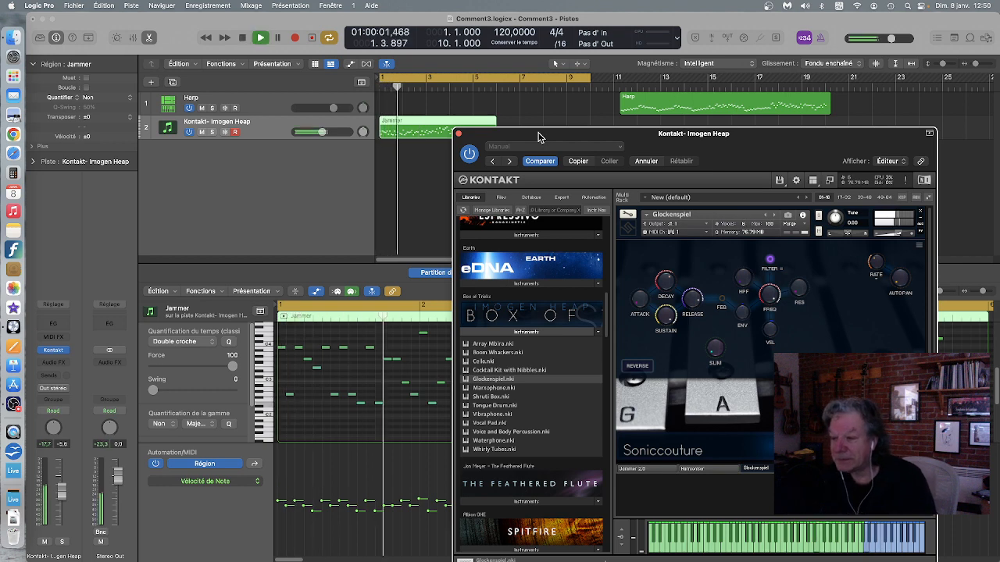